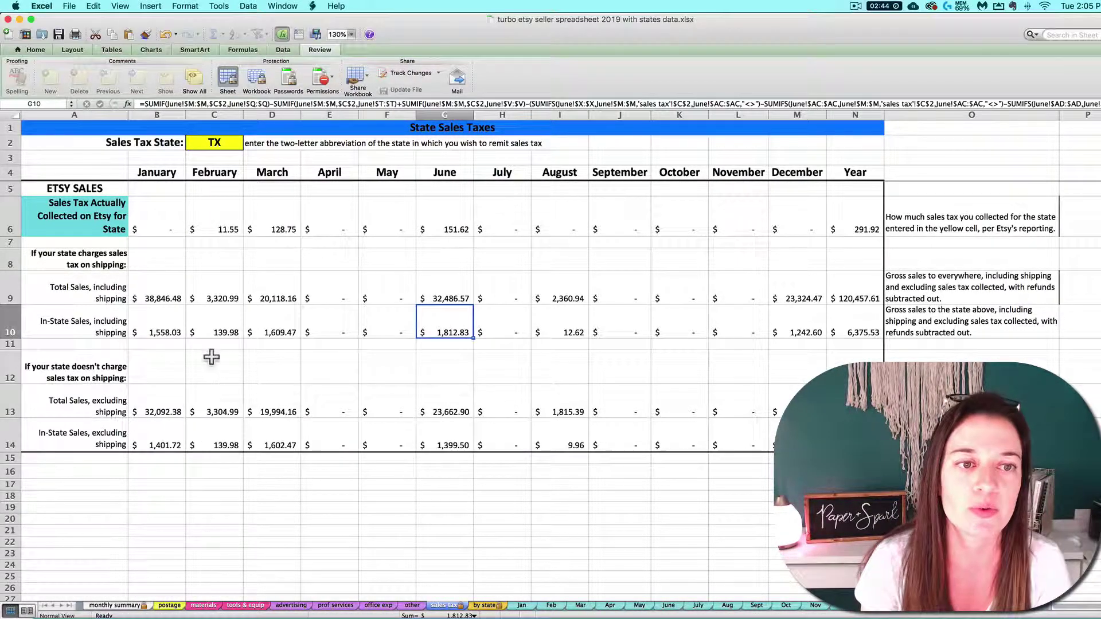
Step: Check February's in-state sales formula and the monthly summary, then select the Sales Tax State cell
{"action": "left_click", "coordinate": [213, 331]}
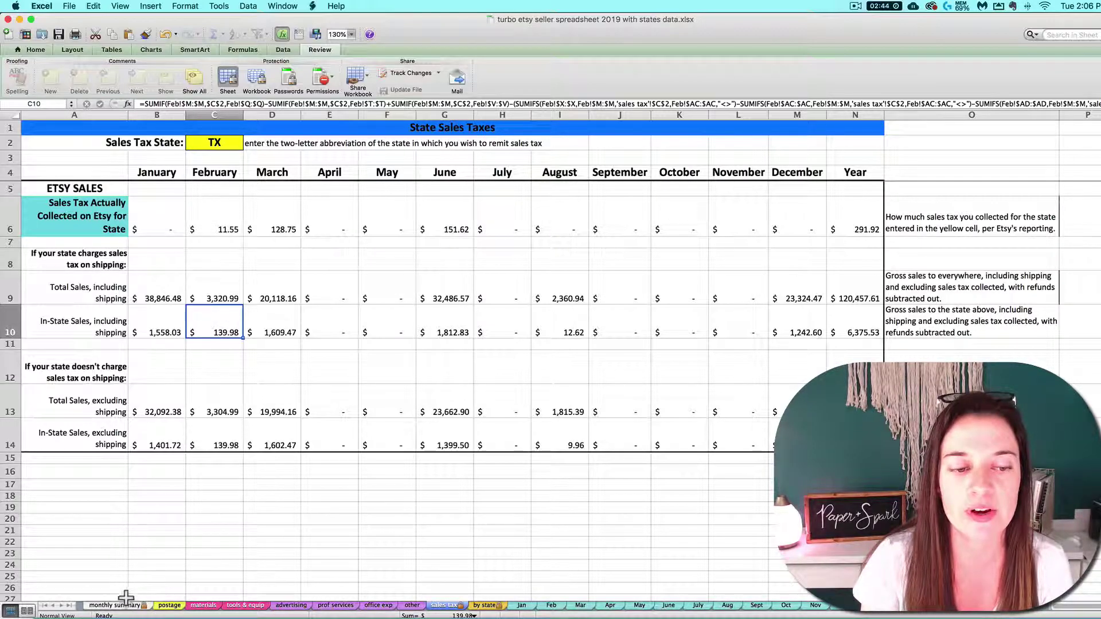
{"action": "left_click", "coordinate": [95, 606]}
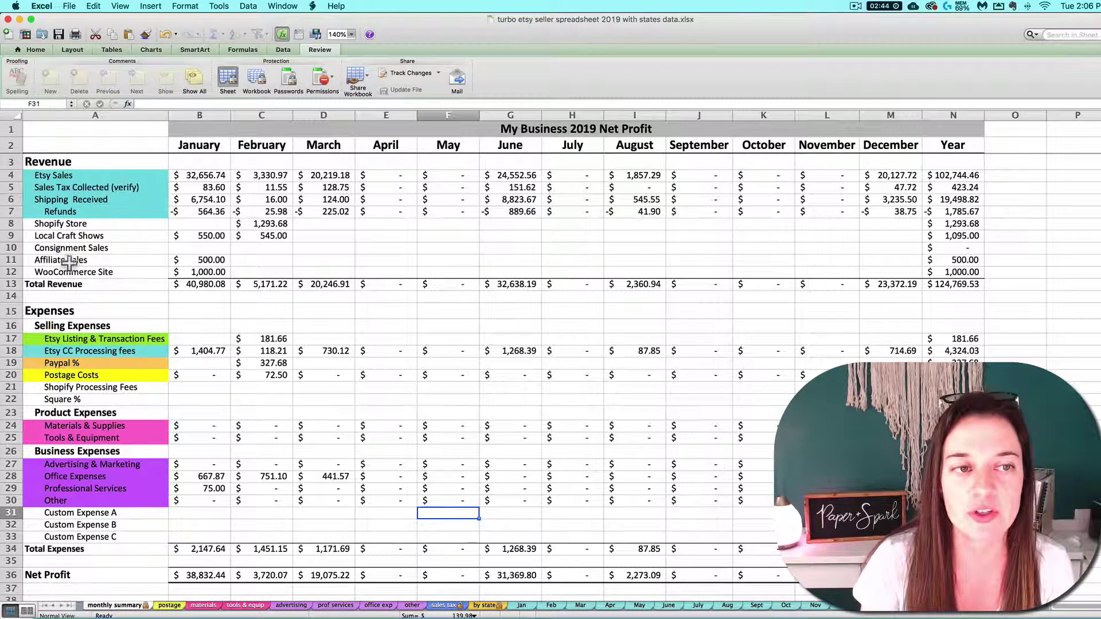
{"action": "left_click", "coordinate": [445, 608]}
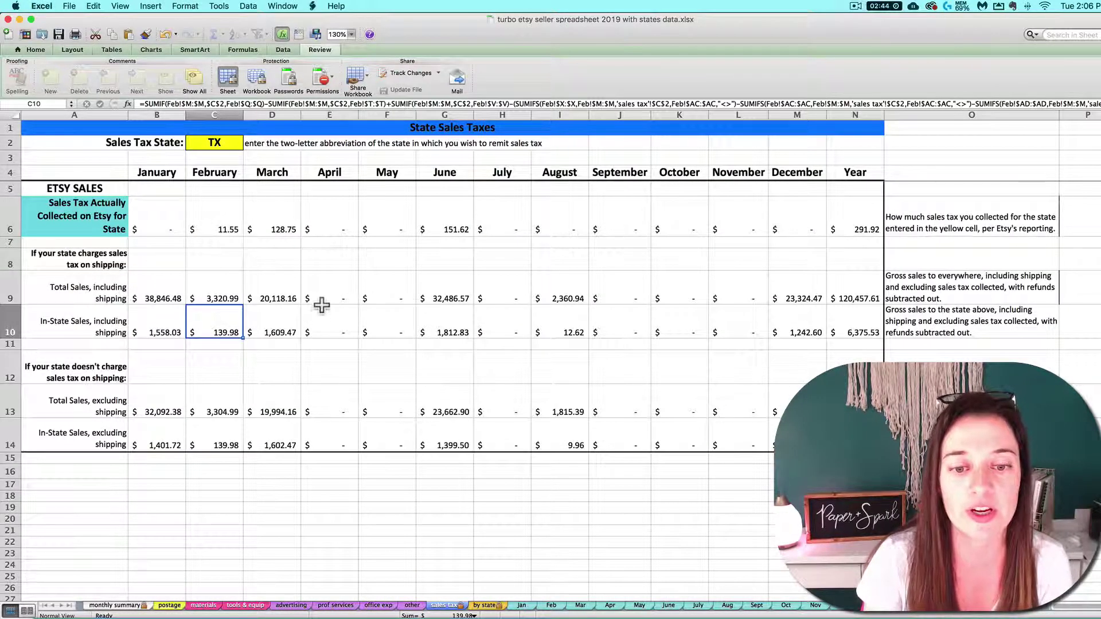
{"action": "left_click", "coordinate": [227, 147]}
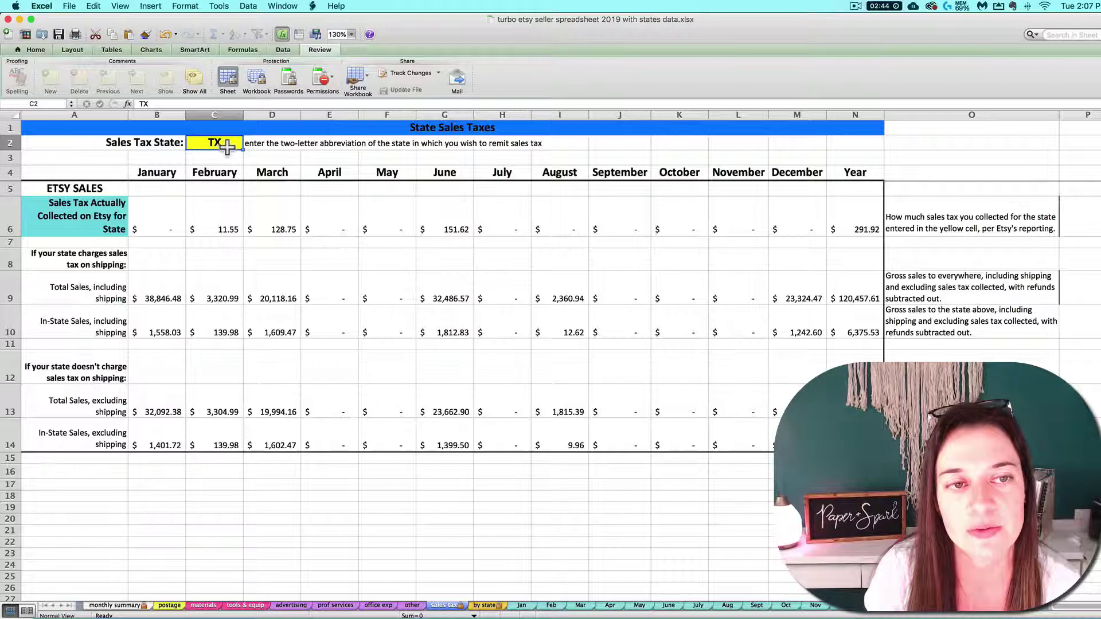
Step: Switch the sales tax state to AL, restore TX, then inspect February's sales tax collected formula in C6
{"action": "type", "text": "AL"}
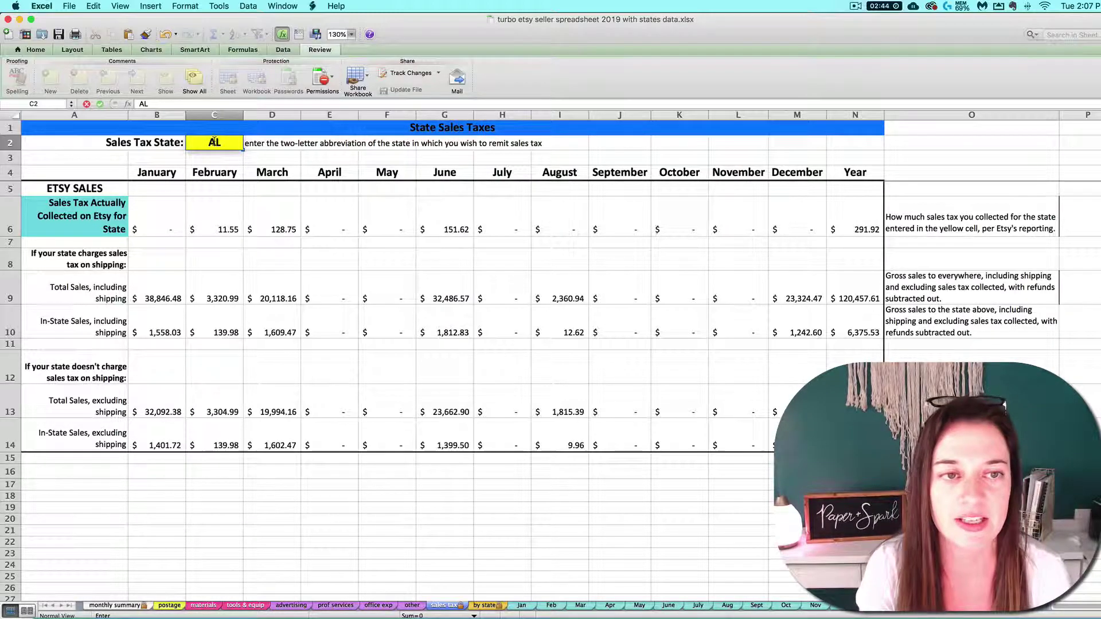
{"action": "key", "text": "Return"}
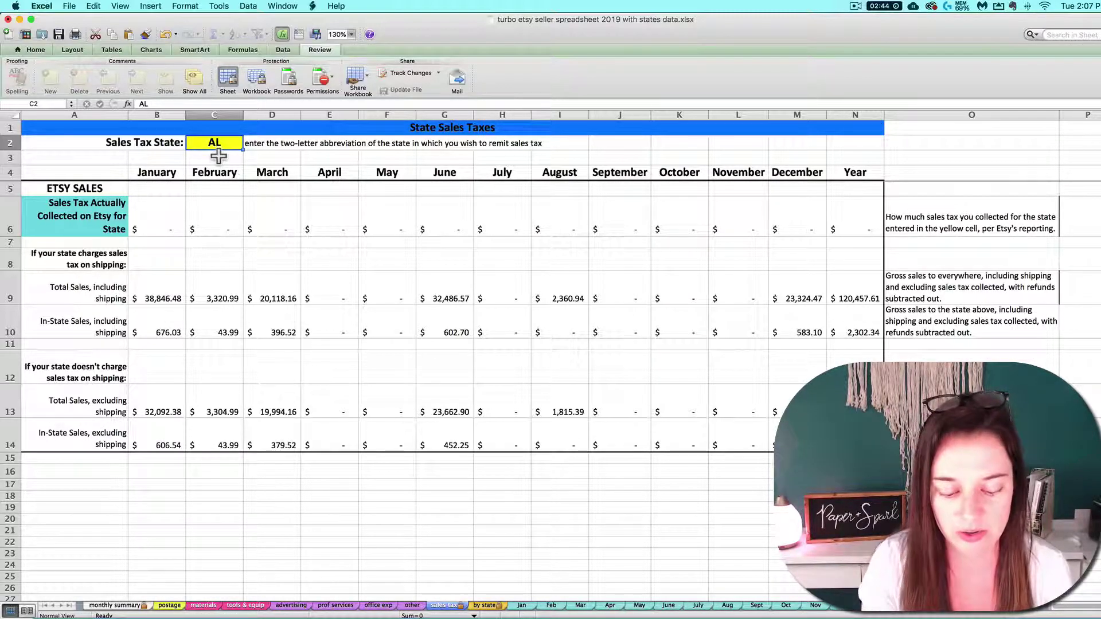
{"action": "type", "text": "TX"}
{"action": "key", "text": "Return"}
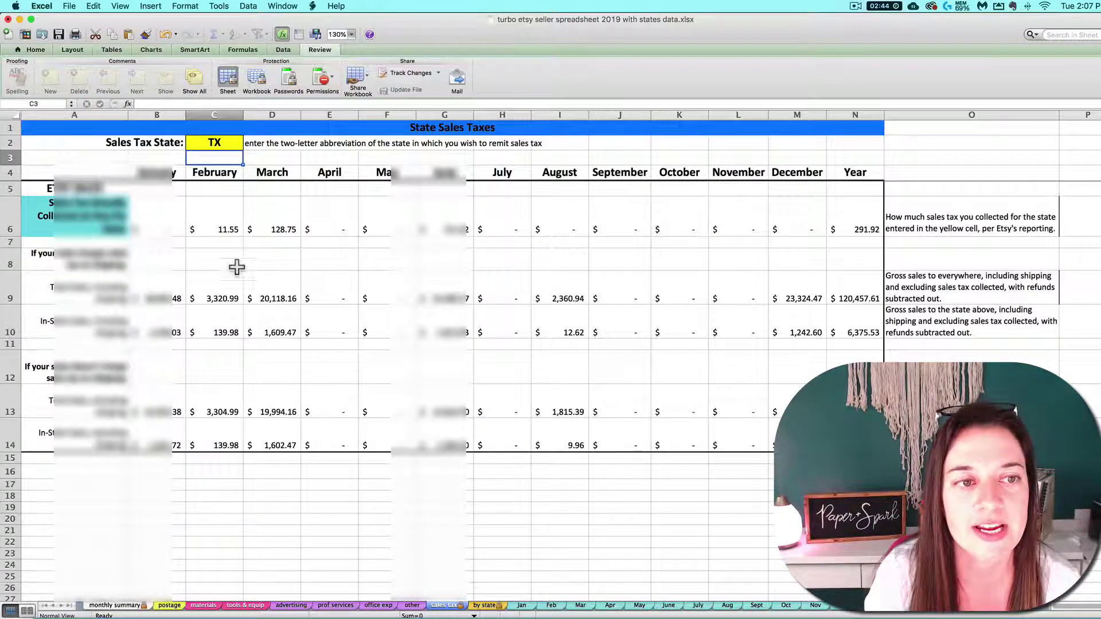
{"action": "left_click", "coordinate": [189, 217]}
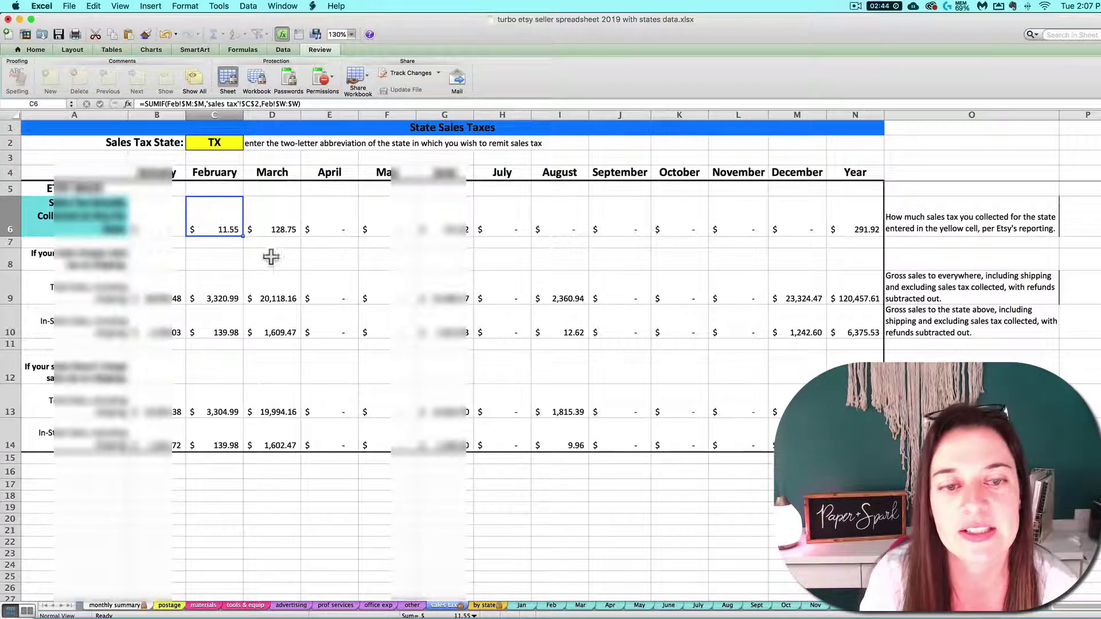
{"action": "left_click", "coordinate": [554, 606]}
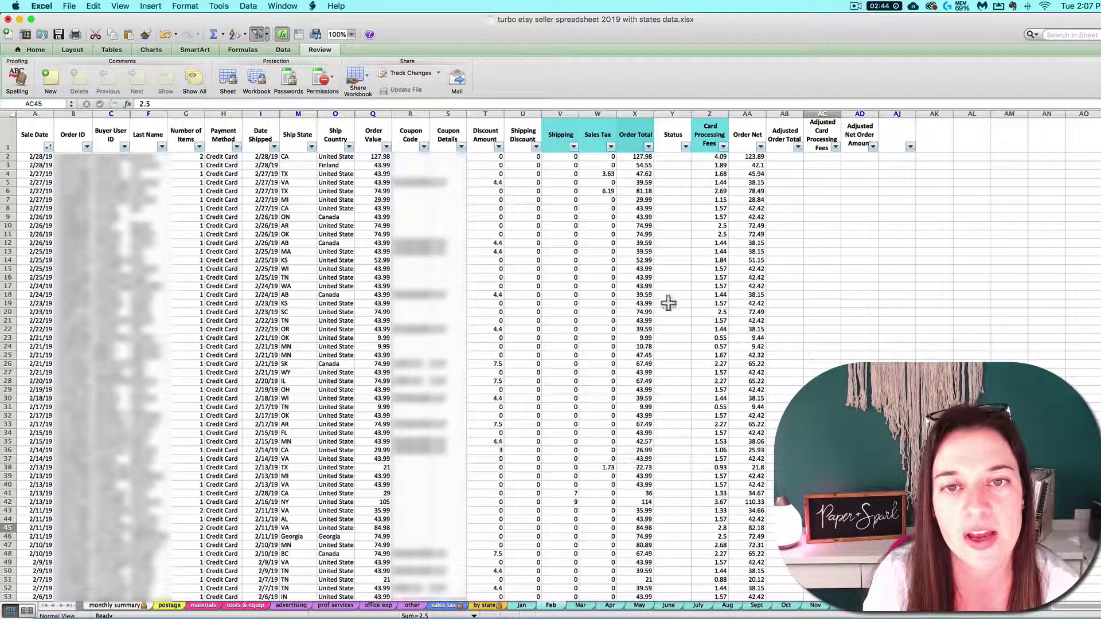
{"action": "left_click", "coordinate": [593, 114]}
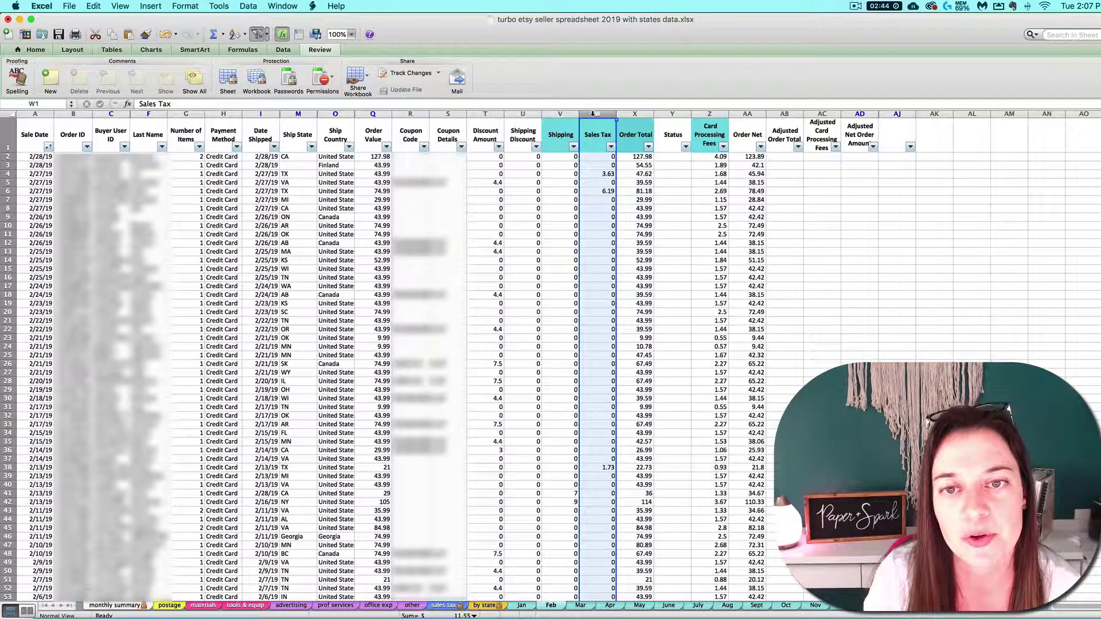
{"action": "left_click", "coordinate": [596, 176]}
{"action": "left_click", "coordinate": [597, 114]}
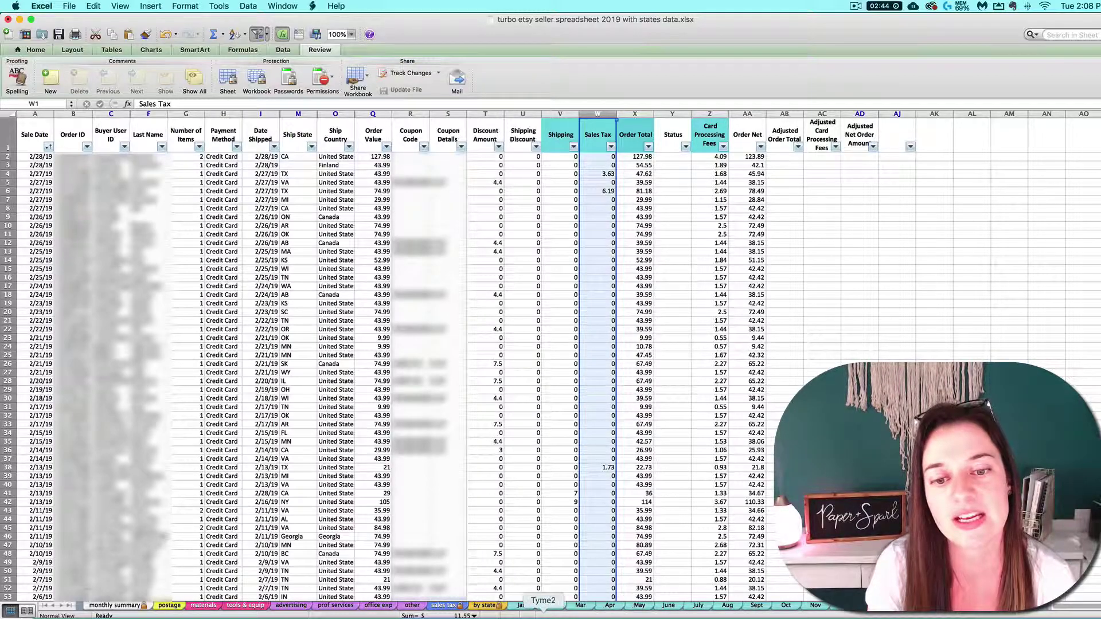
{"action": "left_click", "coordinate": [486, 606]}
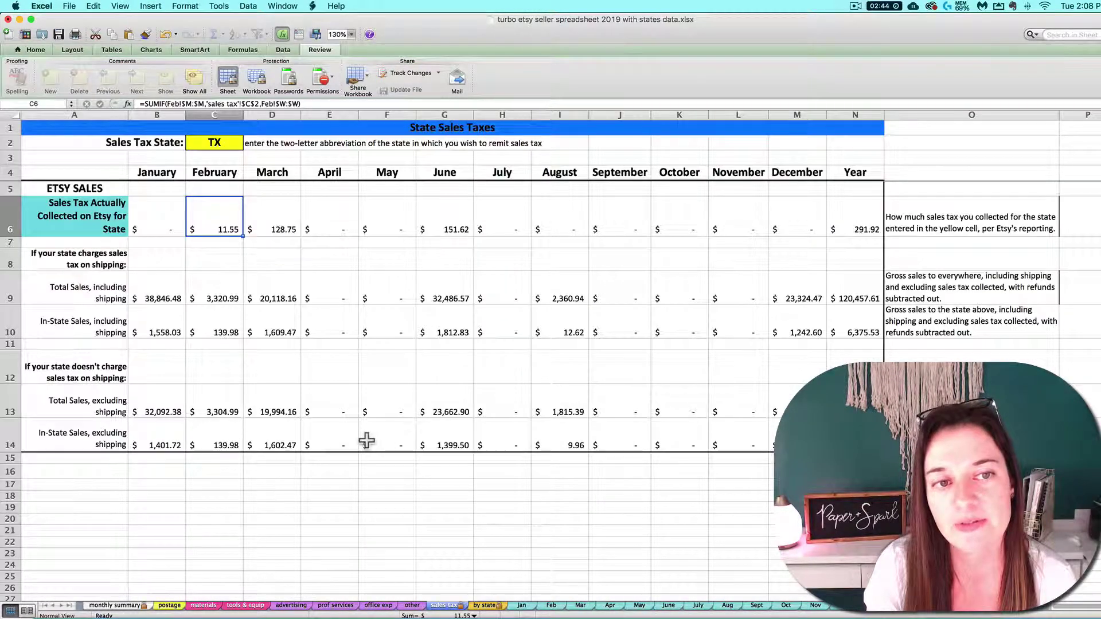
{"action": "left_click", "coordinate": [205, 146]}
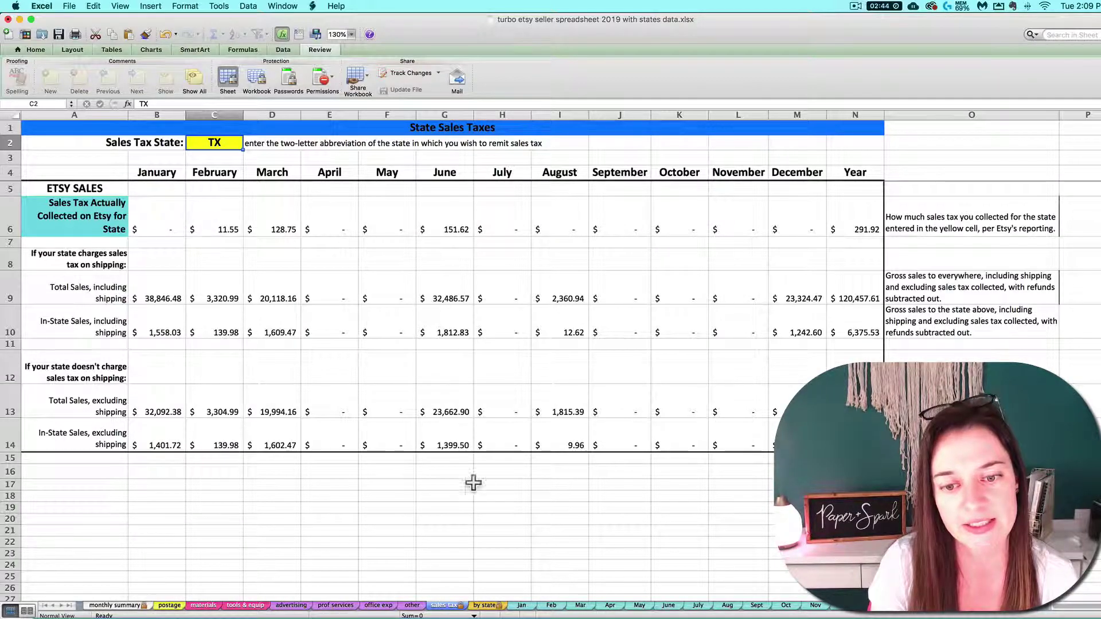
{"action": "left_click_drag", "start_coordinate": [226, 229], "coordinate": [794, 226]}
{"action": "left_click", "coordinate": [92, 221]}
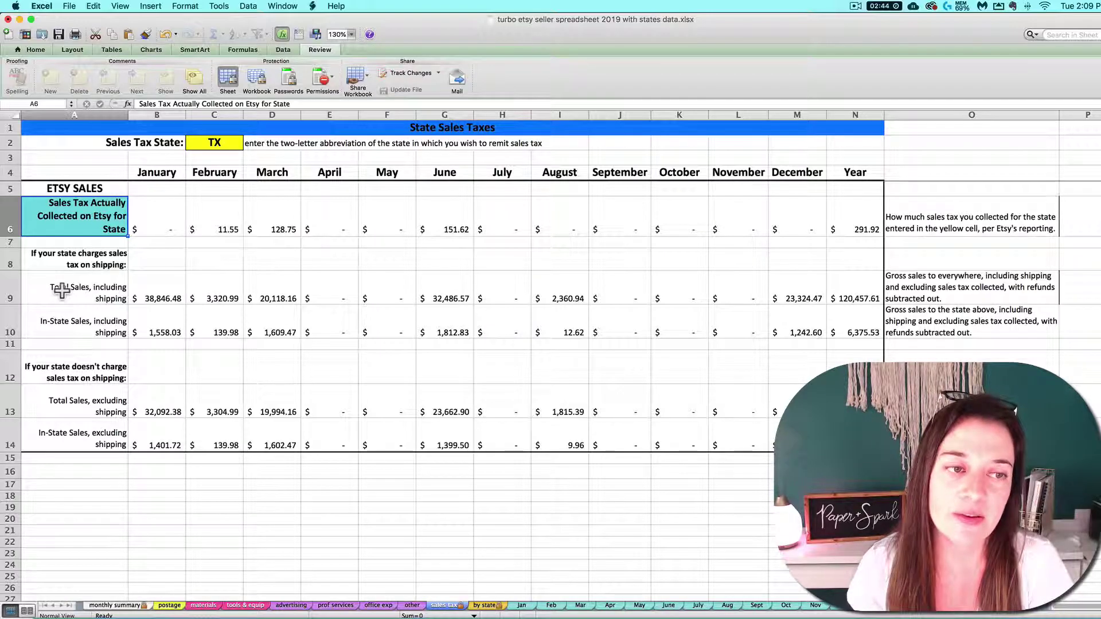
{"action": "left_click", "coordinate": [10, 323]}
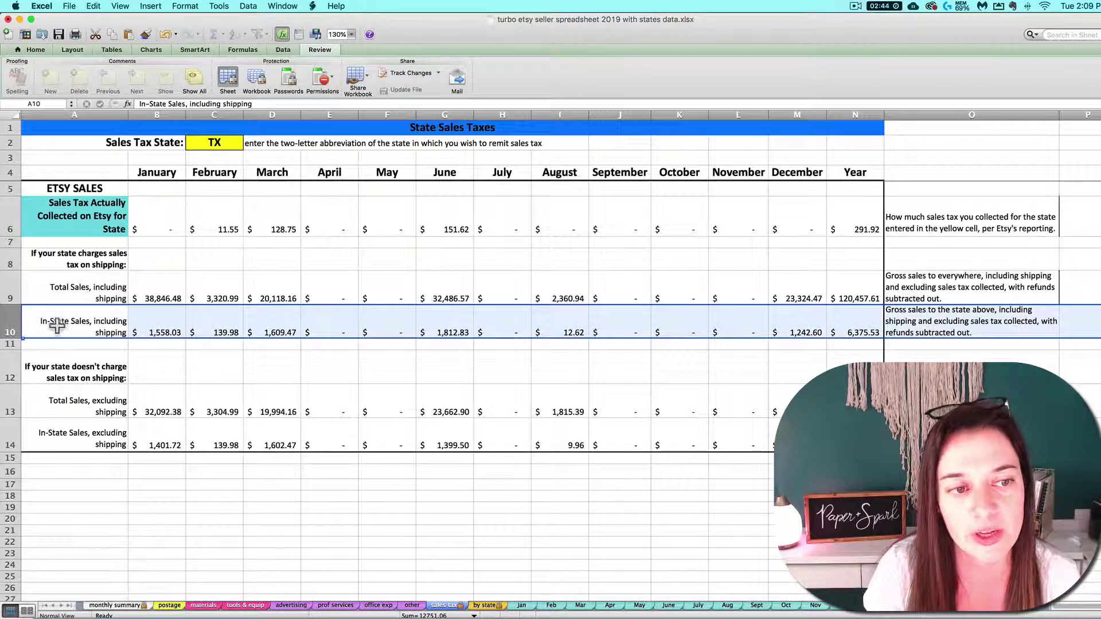
{"action": "left_click", "coordinate": [10, 441]}
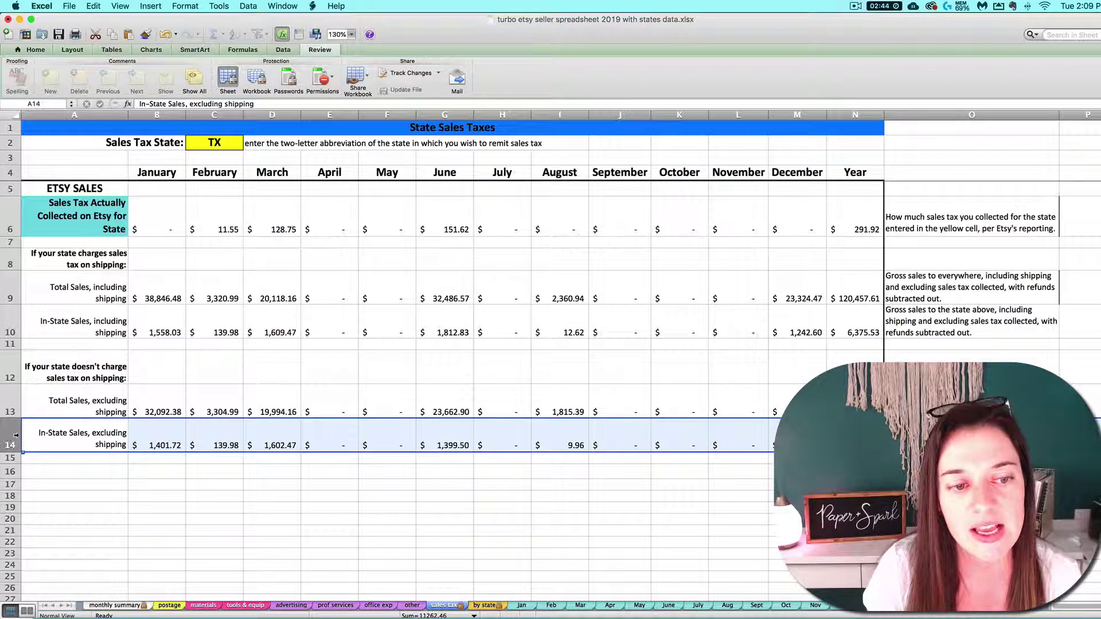
{"action": "left_click", "coordinate": [123, 330]}
{"action": "left_click", "coordinate": [93, 438]}
{"action": "left_click", "coordinate": [99, 337]}
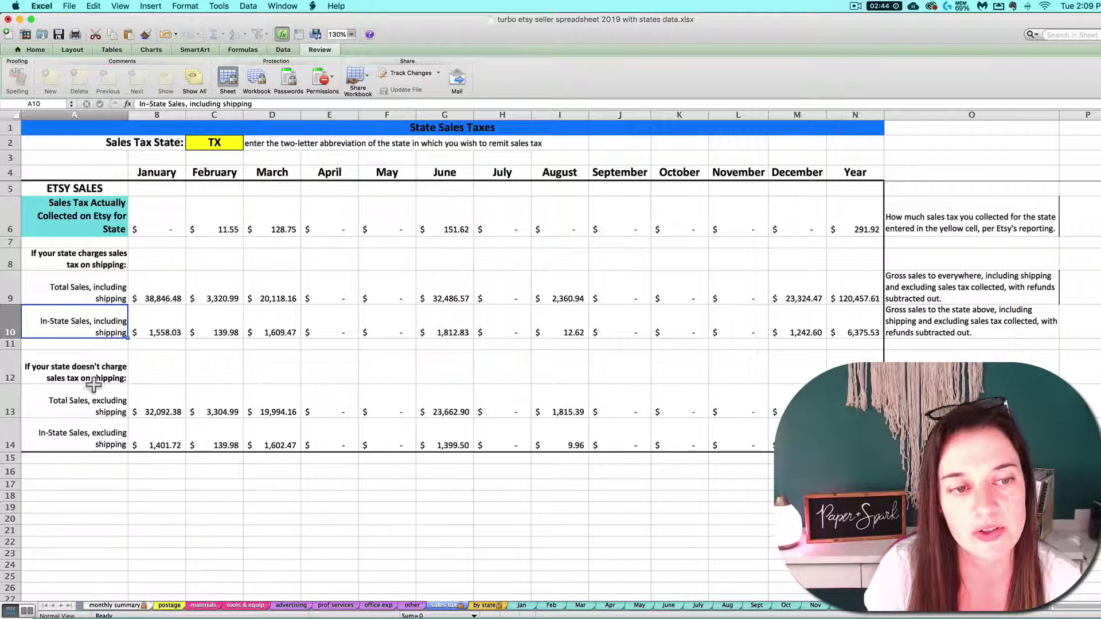
{"action": "left_click", "coordinate": [96, 440]}
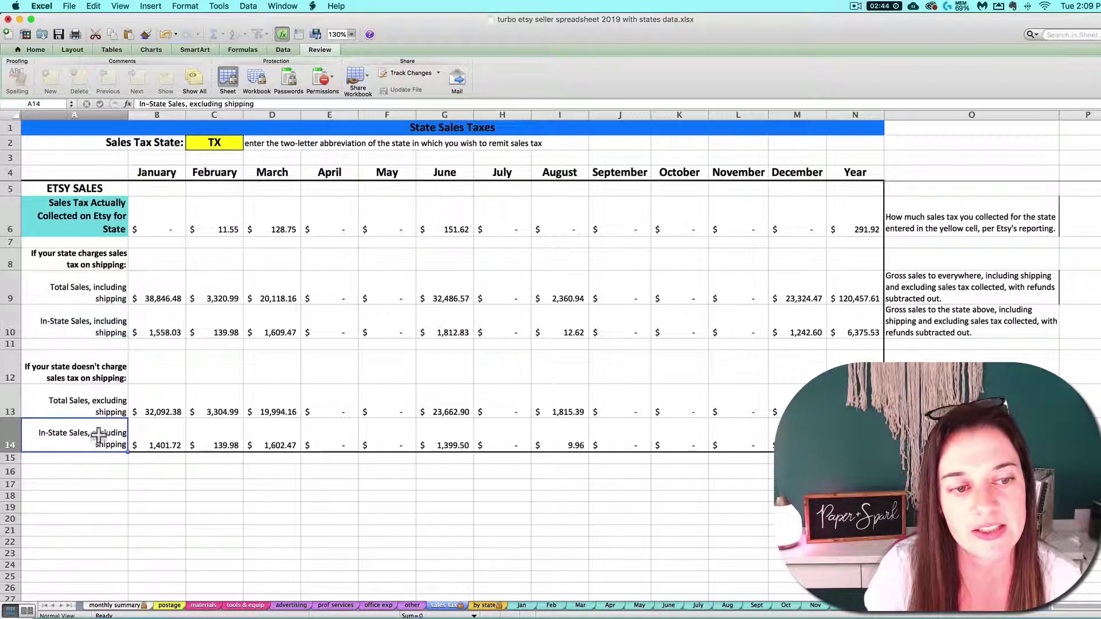
{"action": "left_click", "coordinate": [106, 332]}
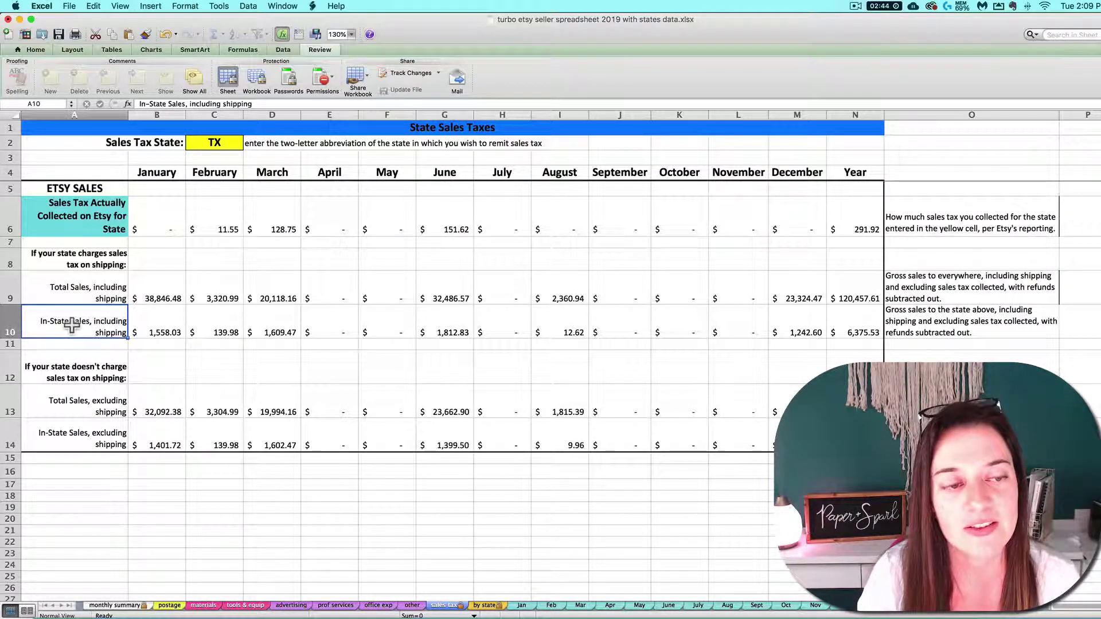
{"action": "left_click", "coordinate": [68, 445]}
{"action": "left_click", "coordinate": [138, 329]}
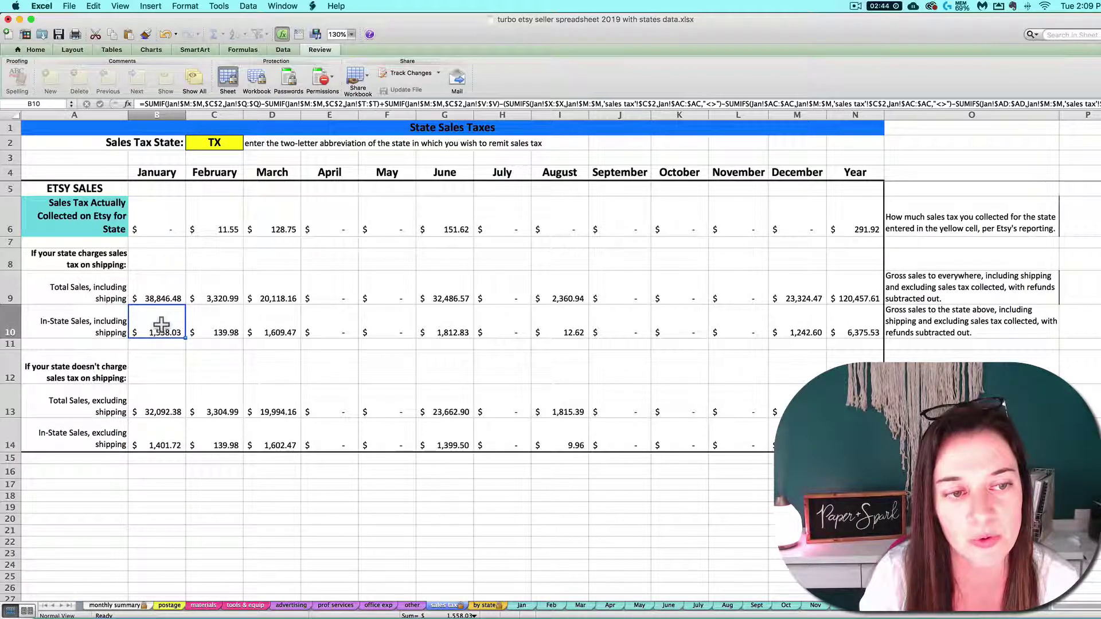
{"action": "left_click", "coordinate": [157, 434]}
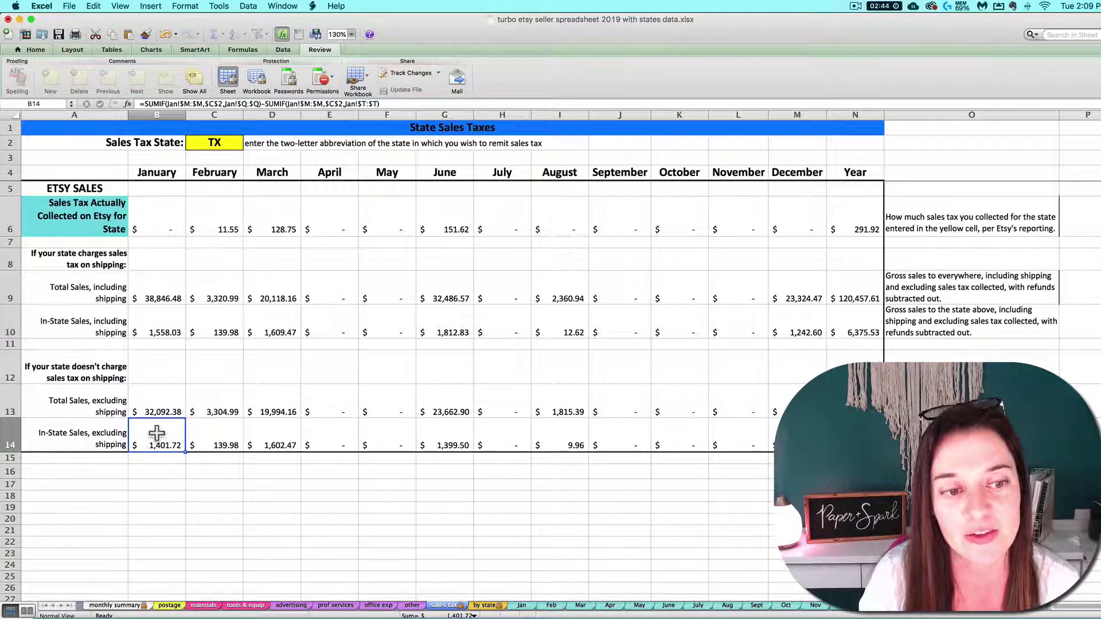
{"action": "left_click", "coordinate": [169, 331]}
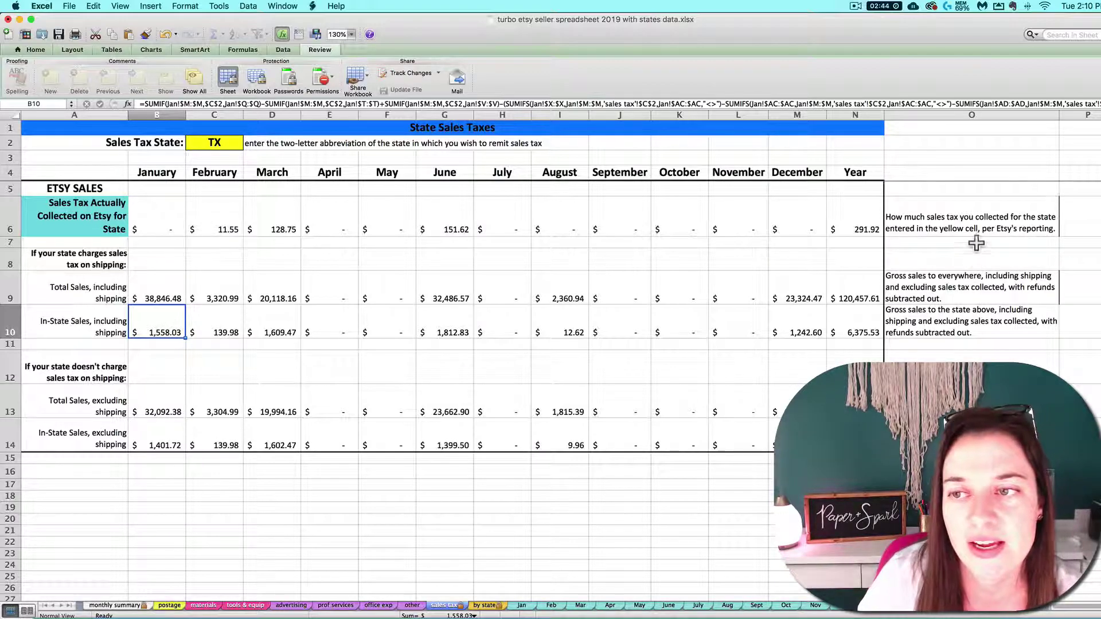
{"action": "left_click_drag", "start_coordinate": [977, 221], "coordinate": [975, 441]}
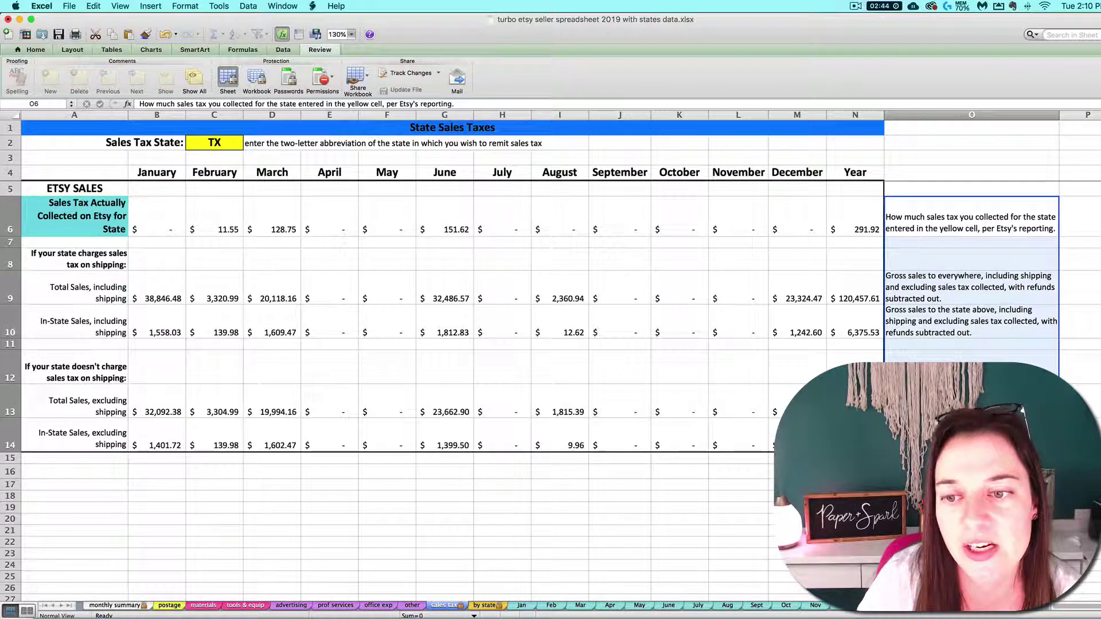
{"action": "left_click", "coordinate": [796, 436]}
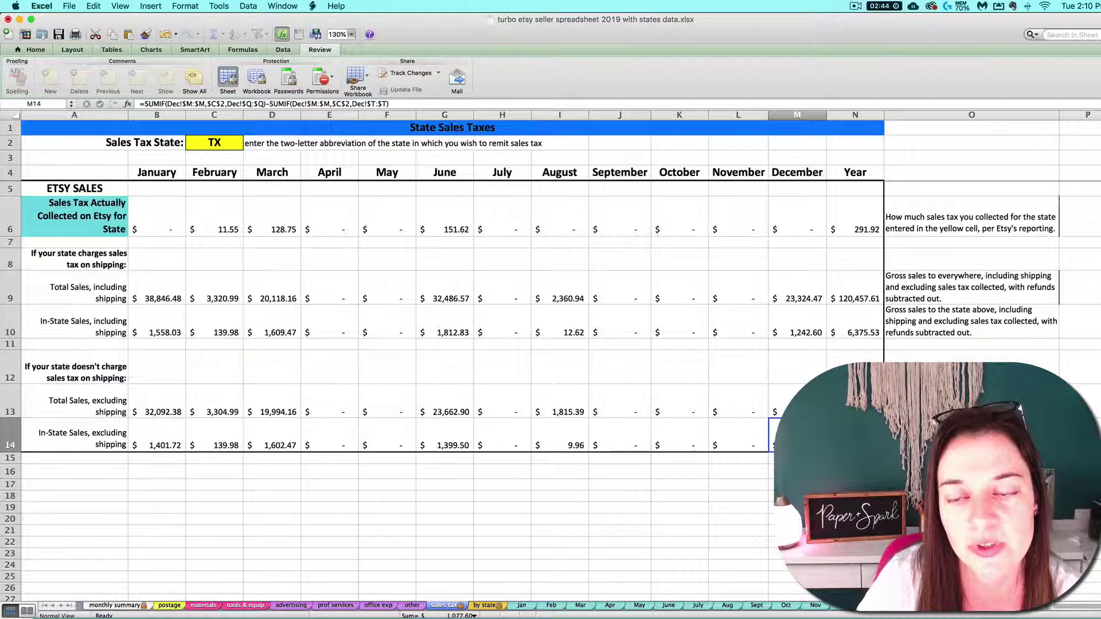
{"action": "left_click_drag", "start_coordinate": [995, 280], "coordinate": [970, 318]}
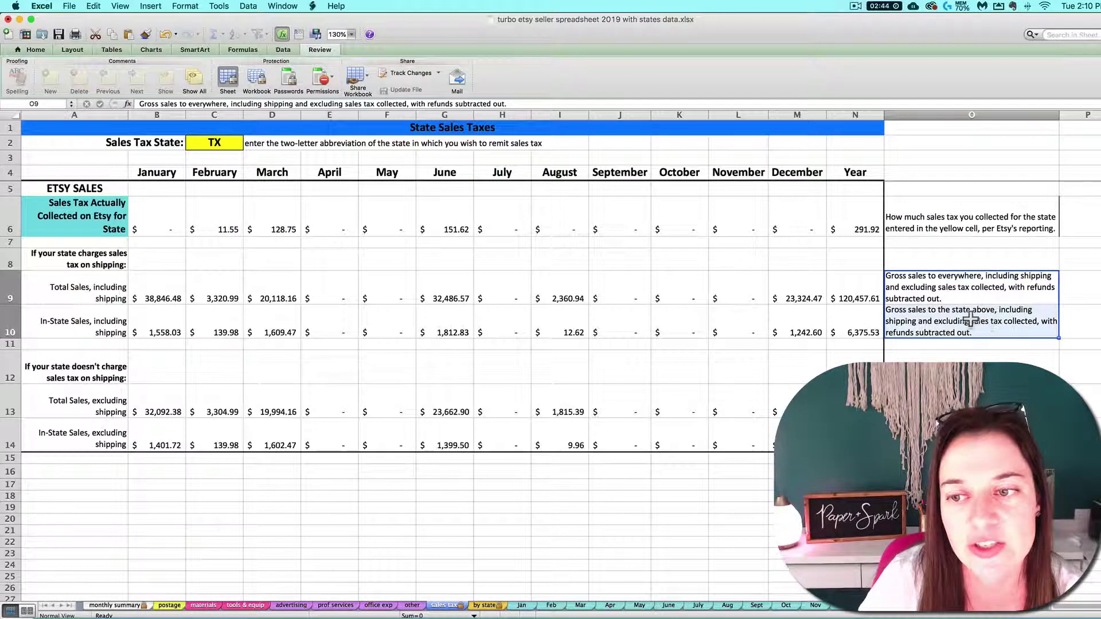
{"action": "left_click_drag", "start_coordinate": [971, 406], "coordinate": [970, 441]}
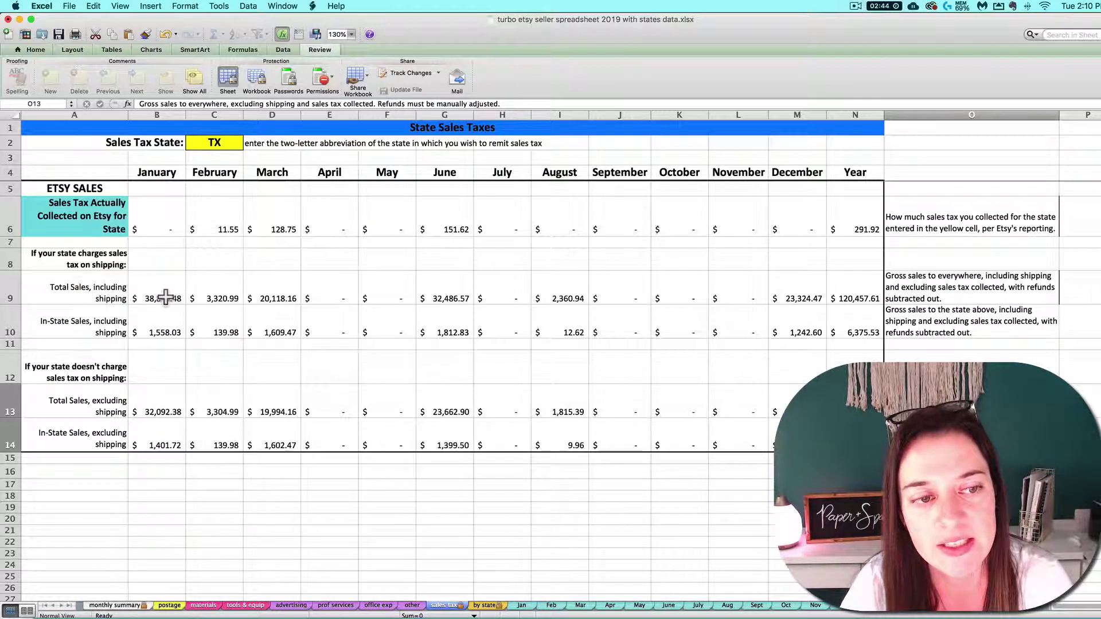
{"action": "left_click", "coordinate": [215, 296]}
{"action": "left_click", "coordinate": [10, 298]}
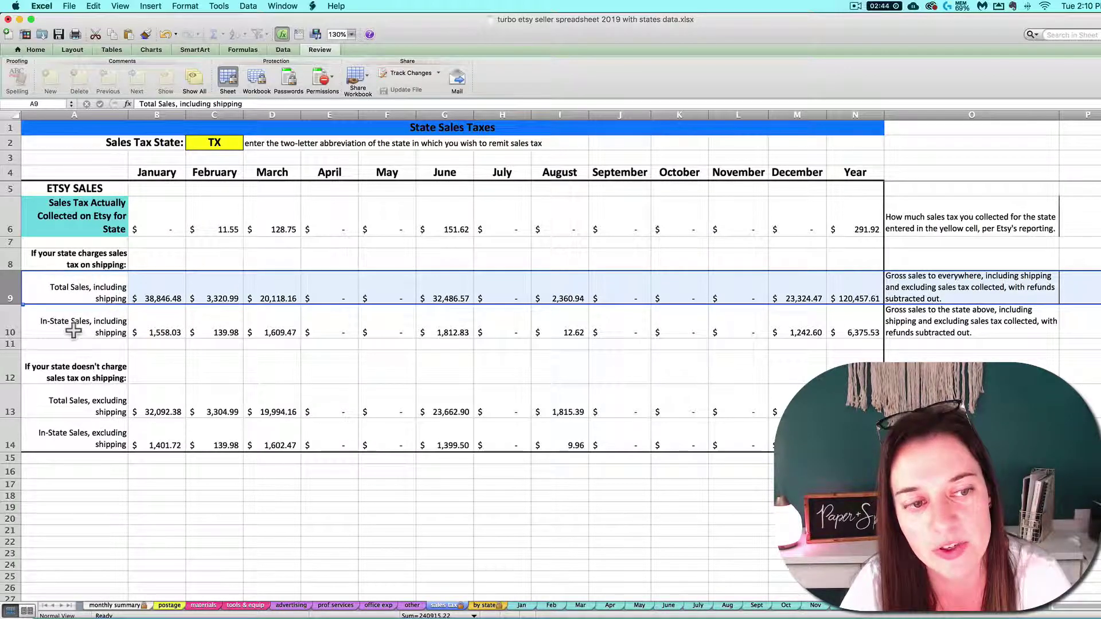
{"action": "left_click", "coordinate": [55, 330]}
{"action": "left_click", "coordinate": [13, 331]}
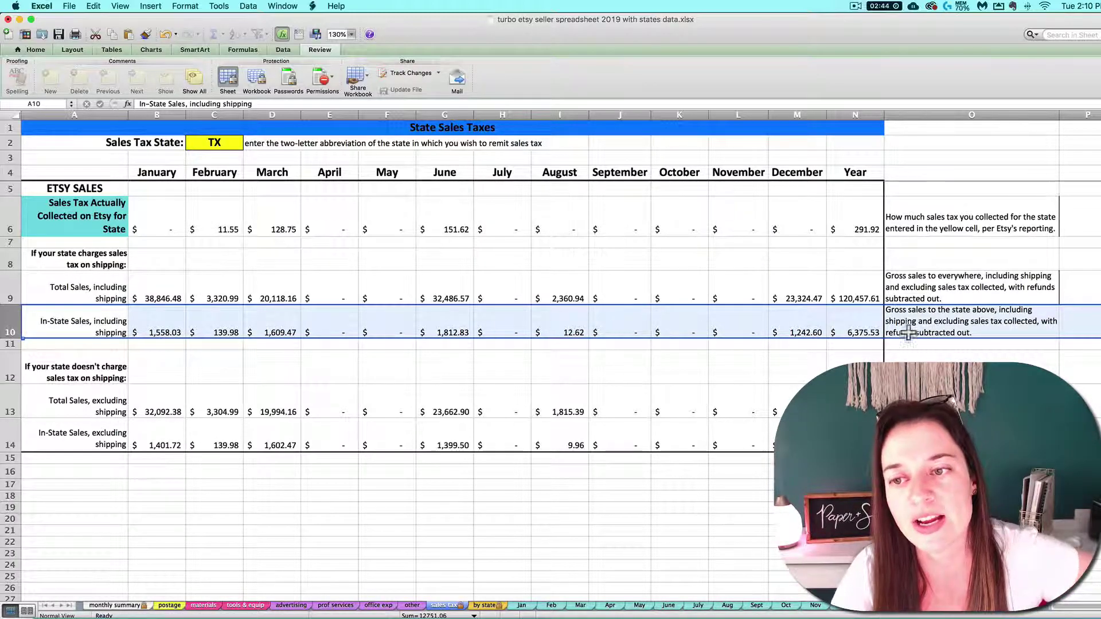
{"action": "left_click", "coordinate": [149, 334]}
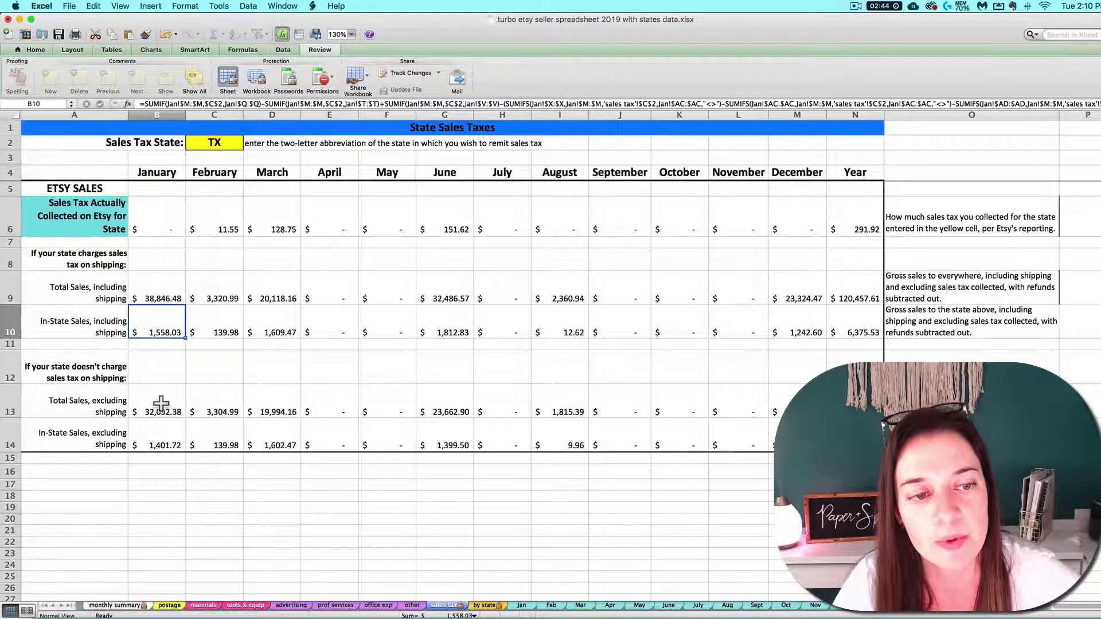
{"action": "left_click", "coordinate": [160, 417]}
{"action": "left_click_drag", "start_coordinate": [161, 417], "coordinate": [855, 445]}
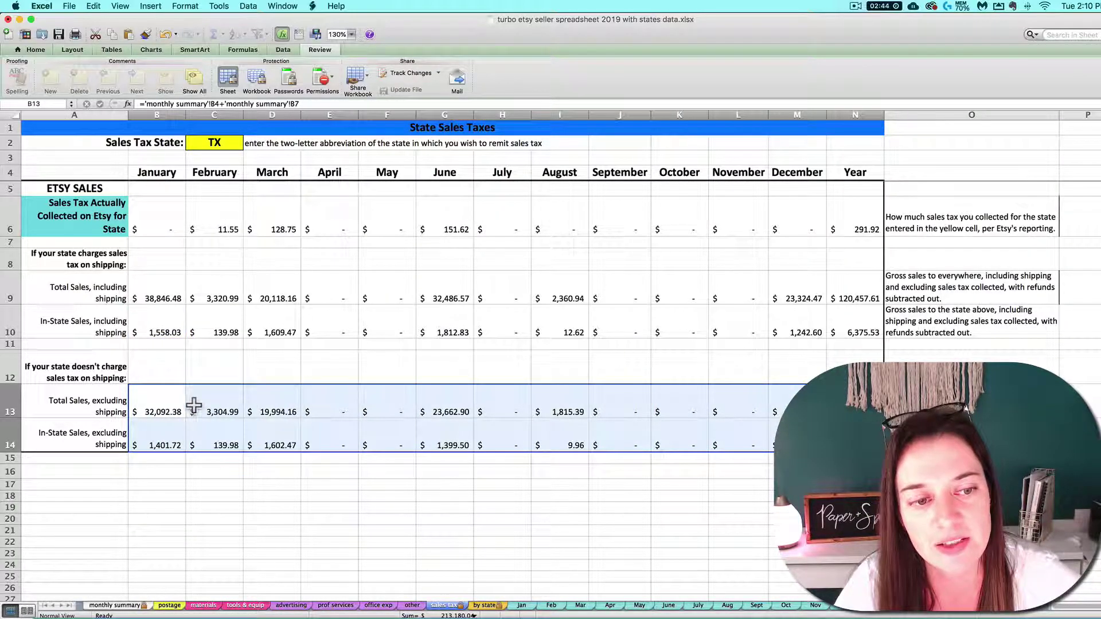
{"action": "left_click", "coordinate": [178, 406]}
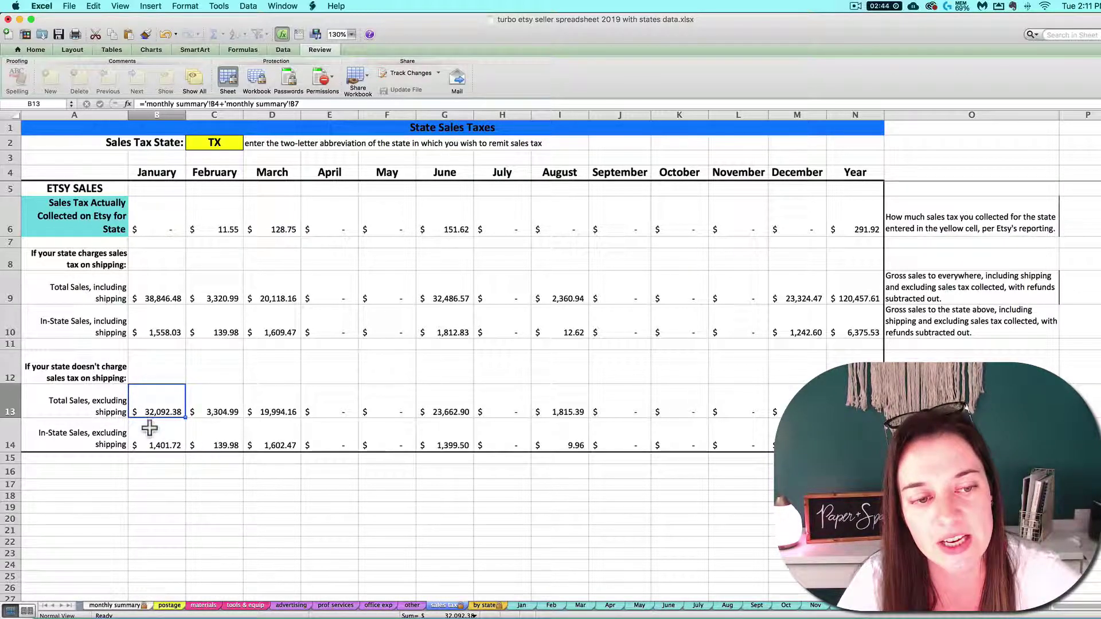
{"action": "left_click", "coordinate": [94, 415]}
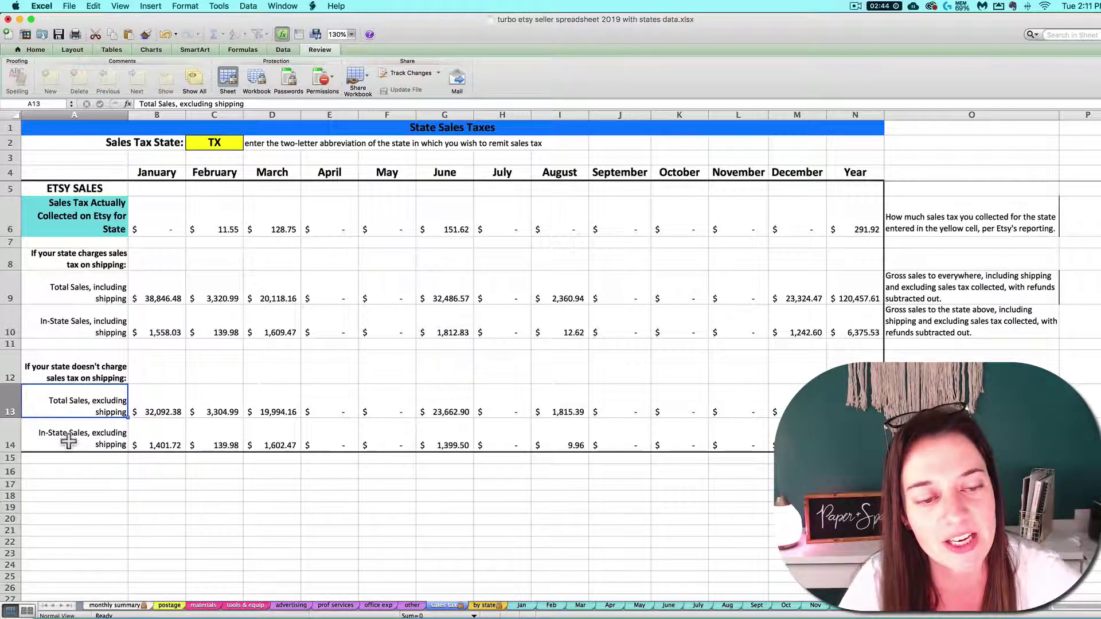
{"action": "left_click", "coordinate": [86, 442]}
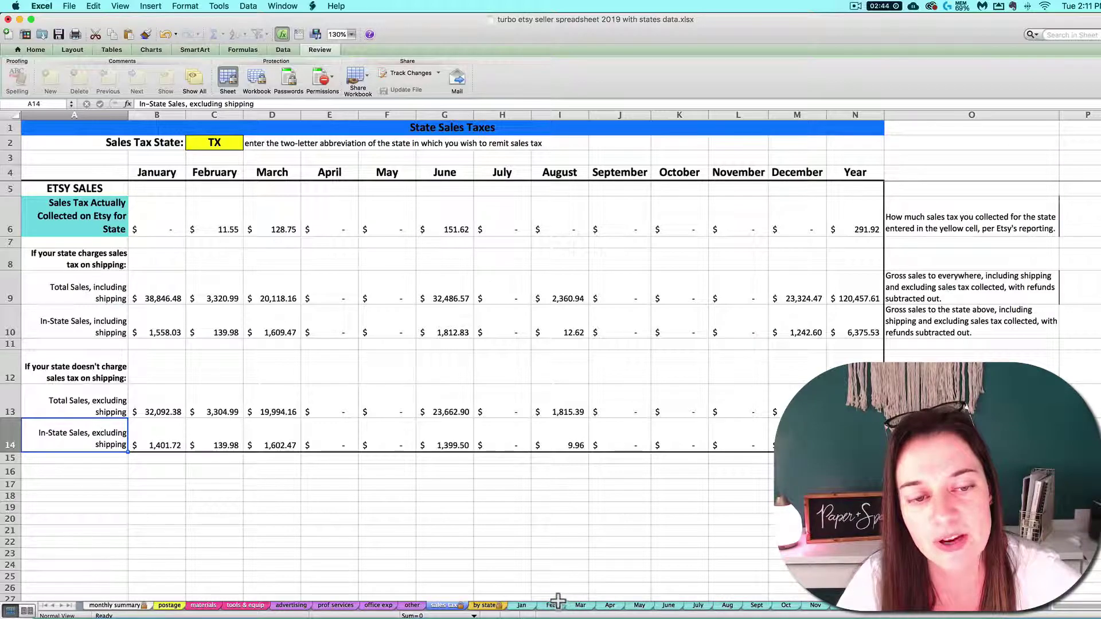
{"action": "left_click_drag", "start_coordinate": [11, 403], "coordinate": [11, 434]}
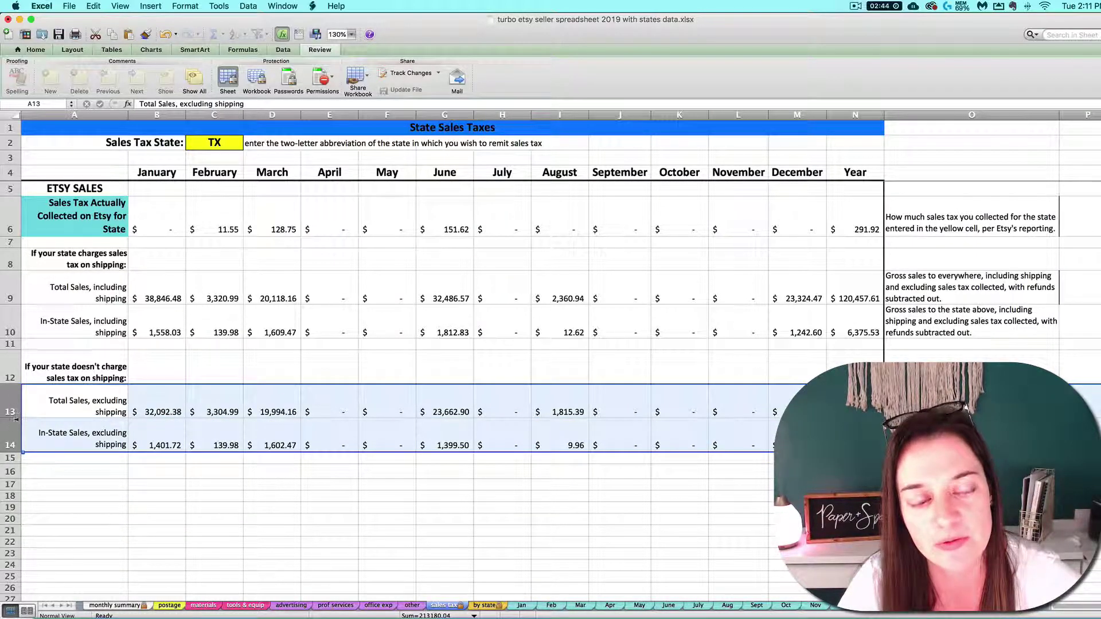
{"action": "left_click", "coordinate": [162, 441]}
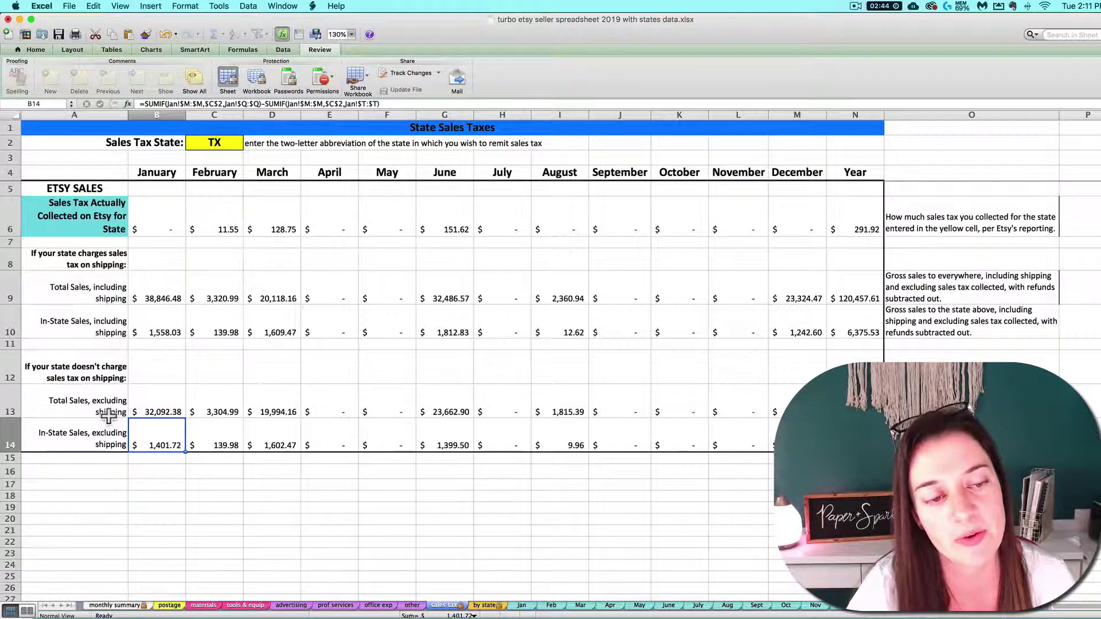
{"action": "left_click_drag", "start_coordinate": [86, 410], "coordinate": [106, 421]}
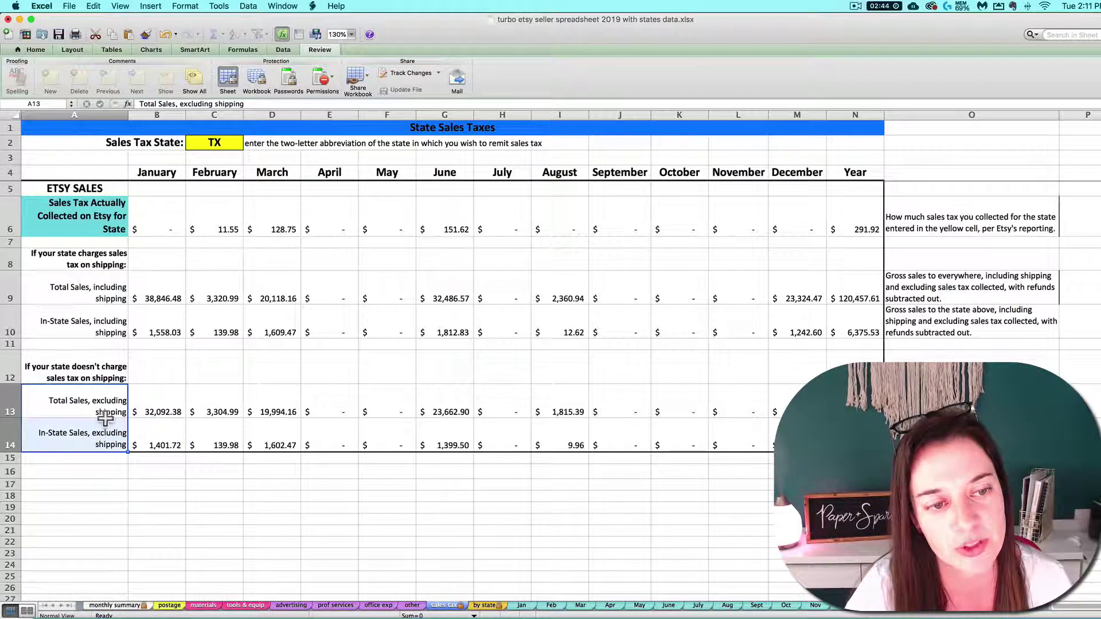
{"action": "left_click", "coordinate": [152, 290]}
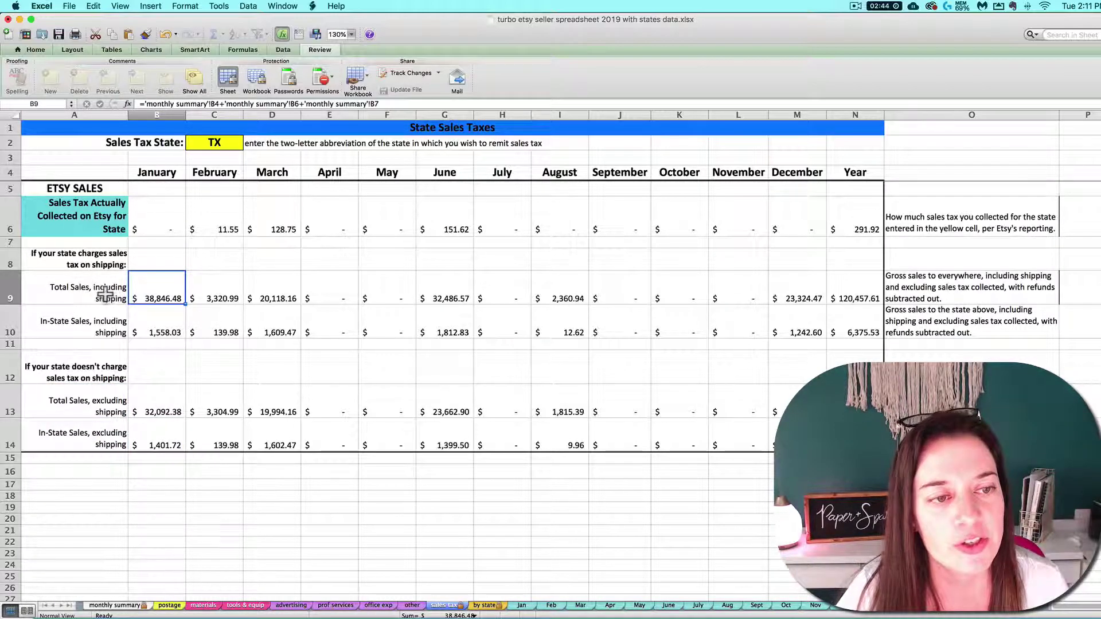
{"action": "left_click", "coordinate": [111, 292]}
{"action": "left_click", "coordinate": [60, 413]}
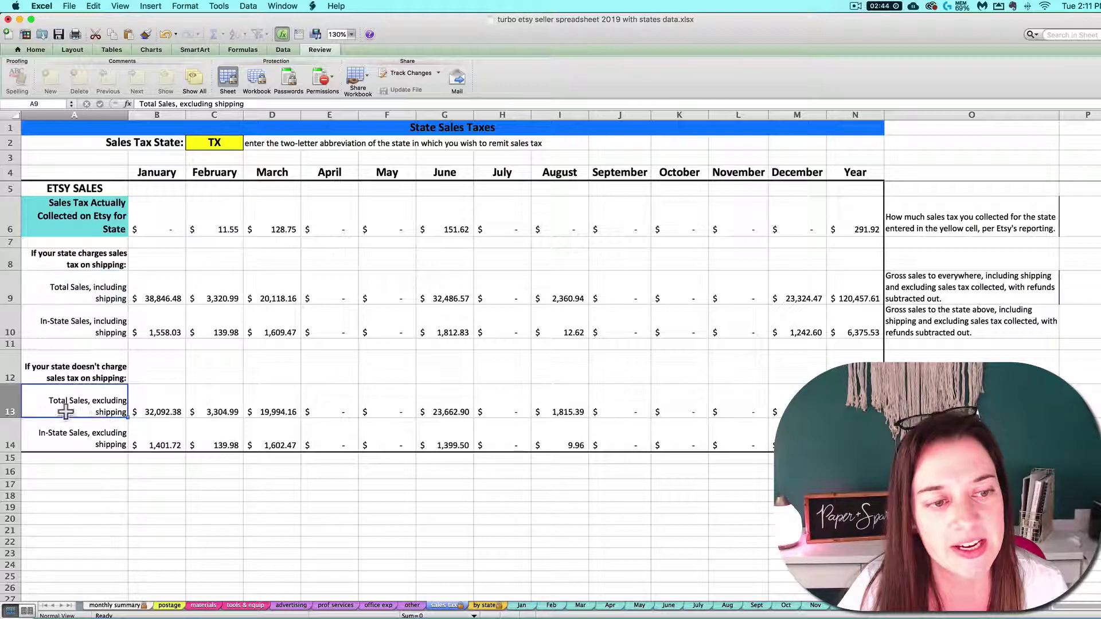
{"action": "left_click", "coordinate": [94, 293]}
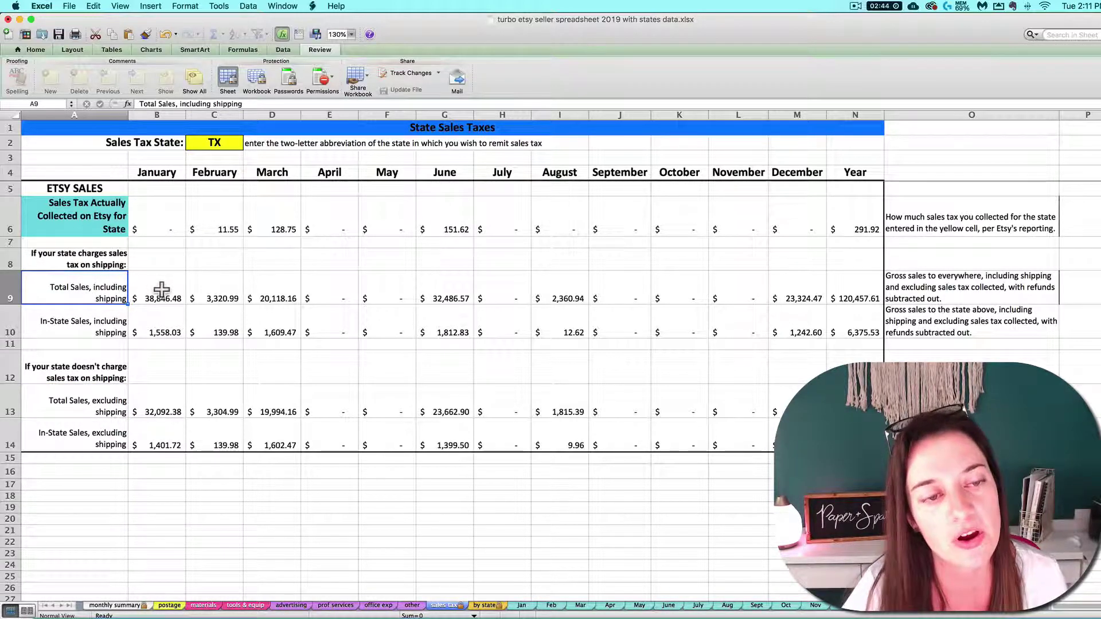
{"action": "left_click", "coordinate": [144, 290]}
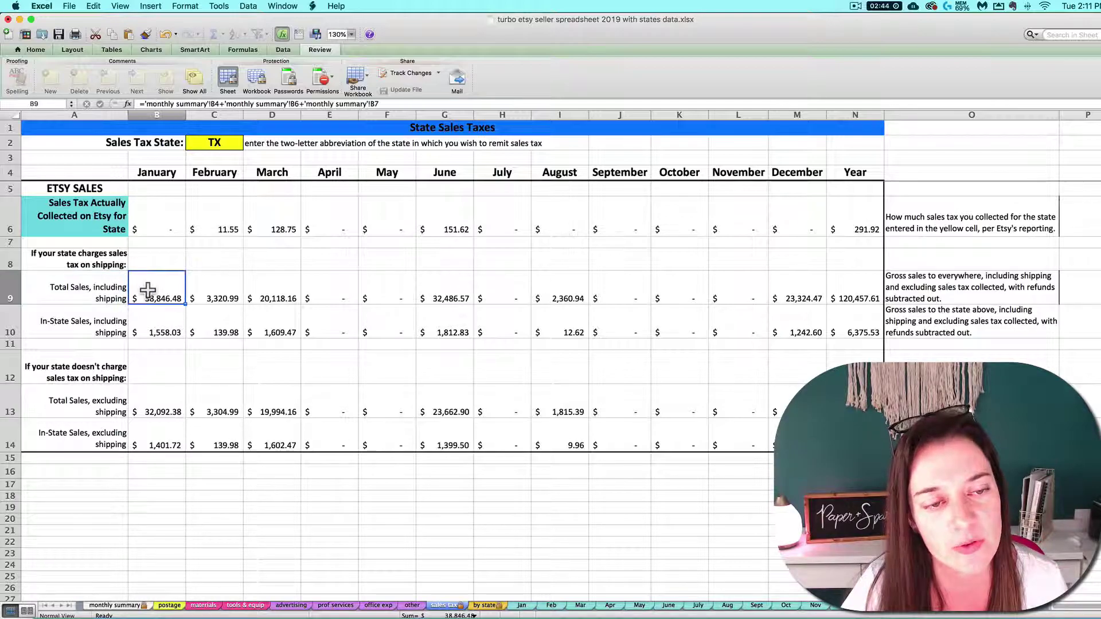
{"action": "left_click", "coordinate": [119, 288]}
{"action": "left_click", "coordinate": [118, 412]}
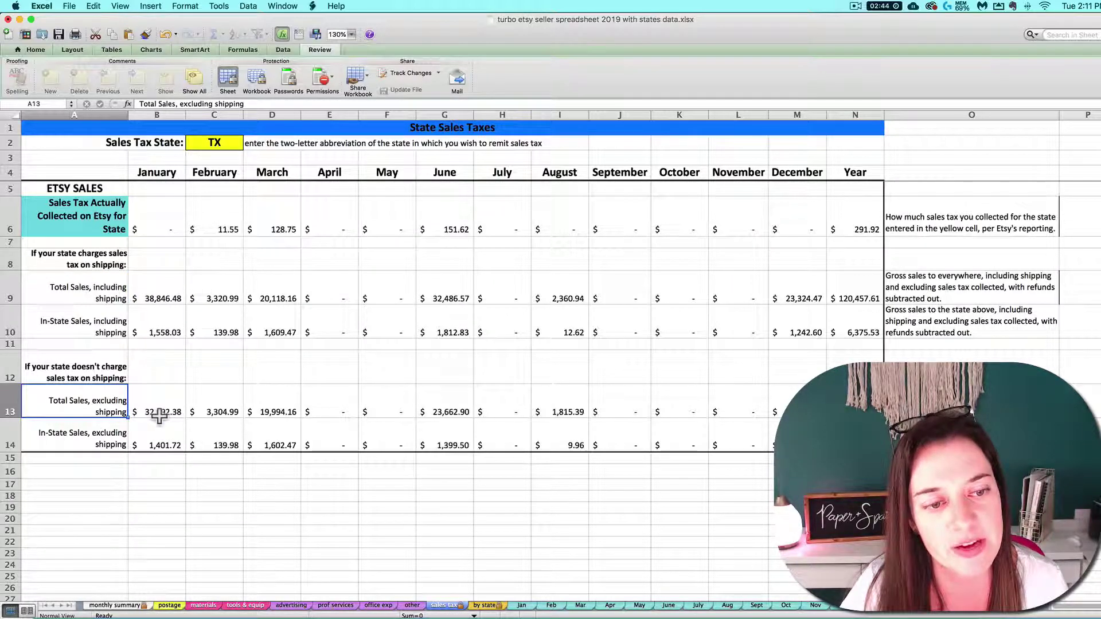
{"action": "left_click", "coordinate": [168, 294]}
{"action": "left_click", "coordinate": [167, 408]}
{"action": "left_click", "coordinate": [176, 289]}
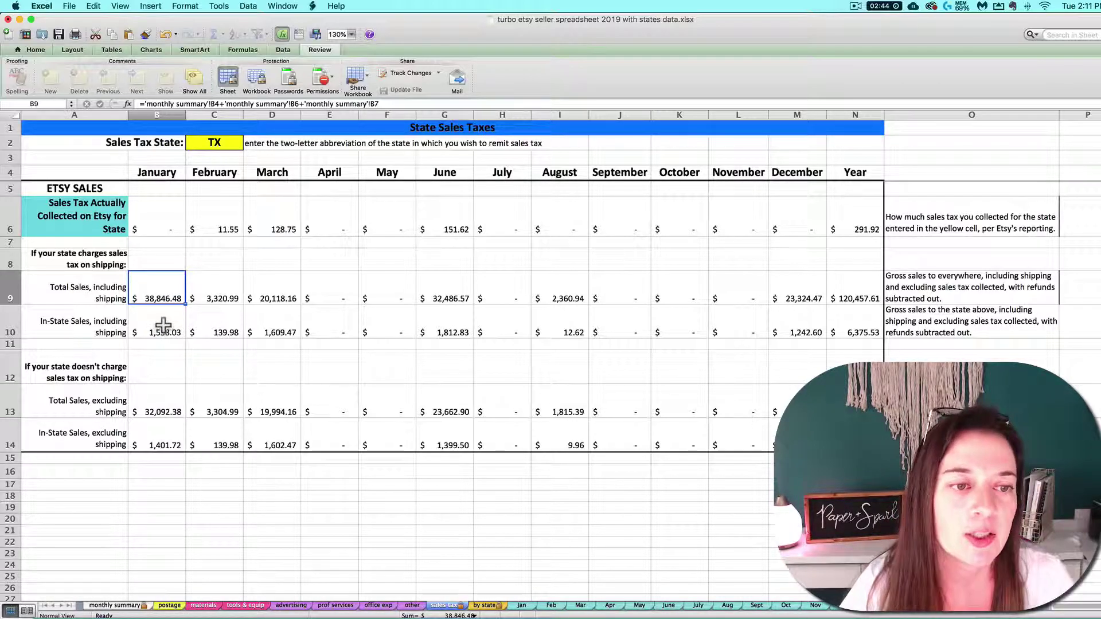
{"action": "left_click_drag", "start_coordinate": [163, 322], "coordinate": [312, 319]}
{"action": "left_click_drag", "start_coordinate": [95, 324], "coordinate": [794, 322]}
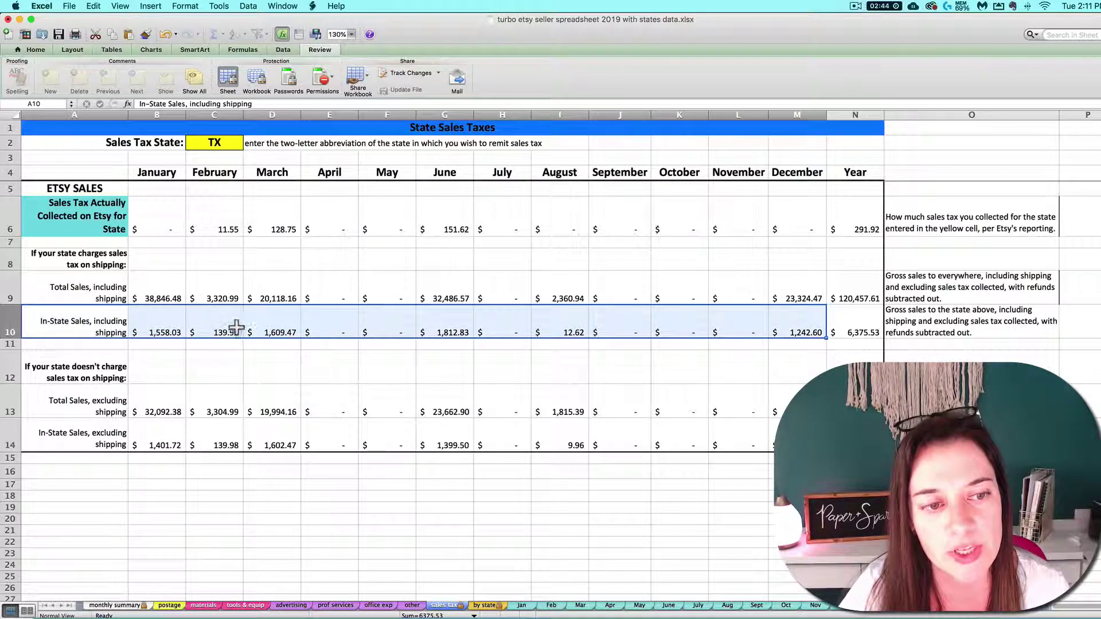
Step: Review the in-state sales rows across all months and January's in-state sales formula
{"action": "left_click_drag", "start_coordinate": [99, 434], "coordinate": [775, 436]}
{"action": "left_click", "coordinate": [145, 316]}
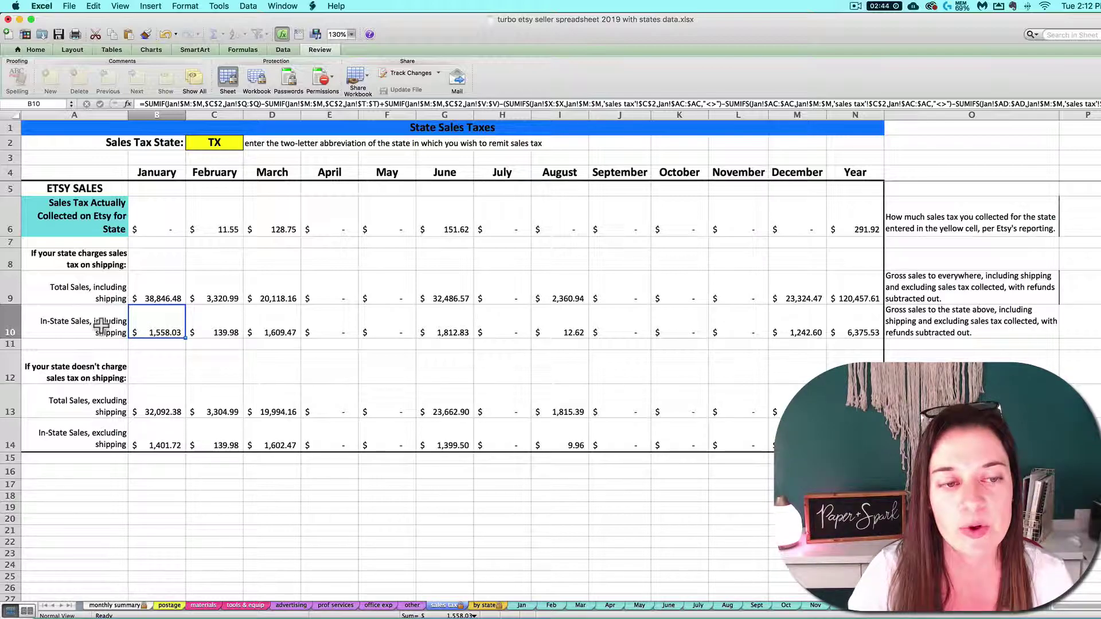
{"action": "left_click_drag", "start_coordinate": [89, 329], "coordinate": [825, 329]}
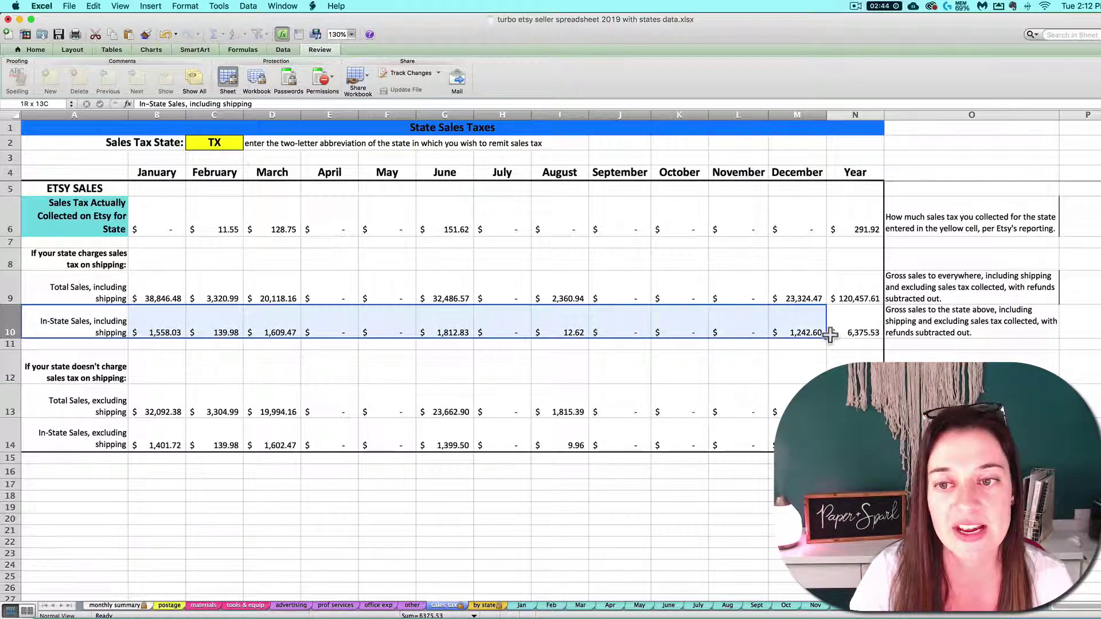
{"action": "left_click", "coordinate": [502, 553]}
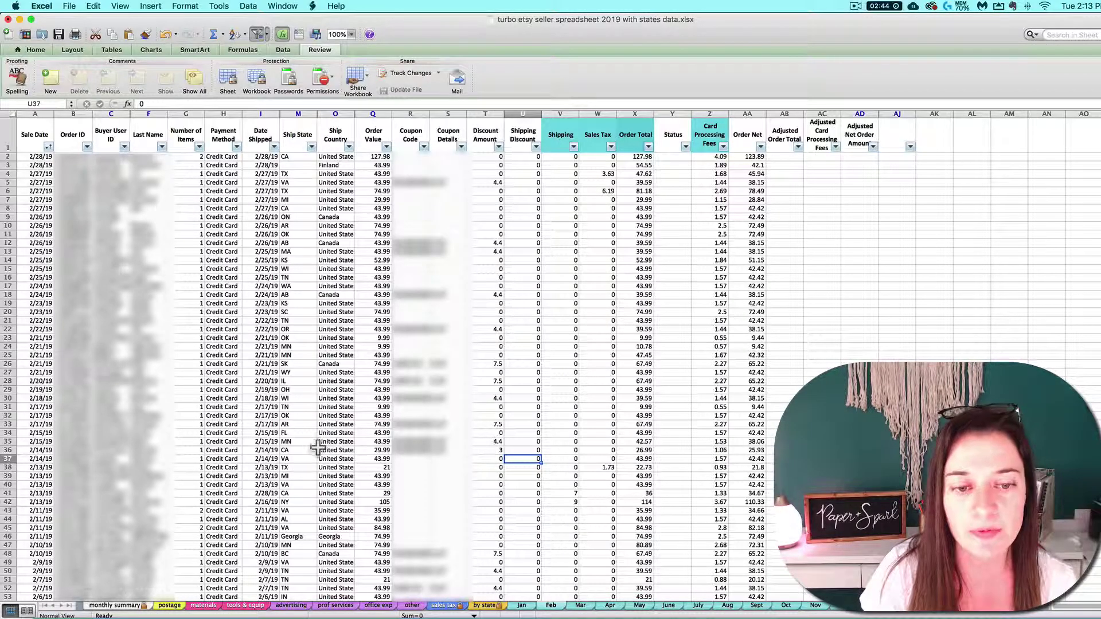
{"action": "left_click_drag", "start_coordinate": [299, 158], "coordinate": [296, 409]}
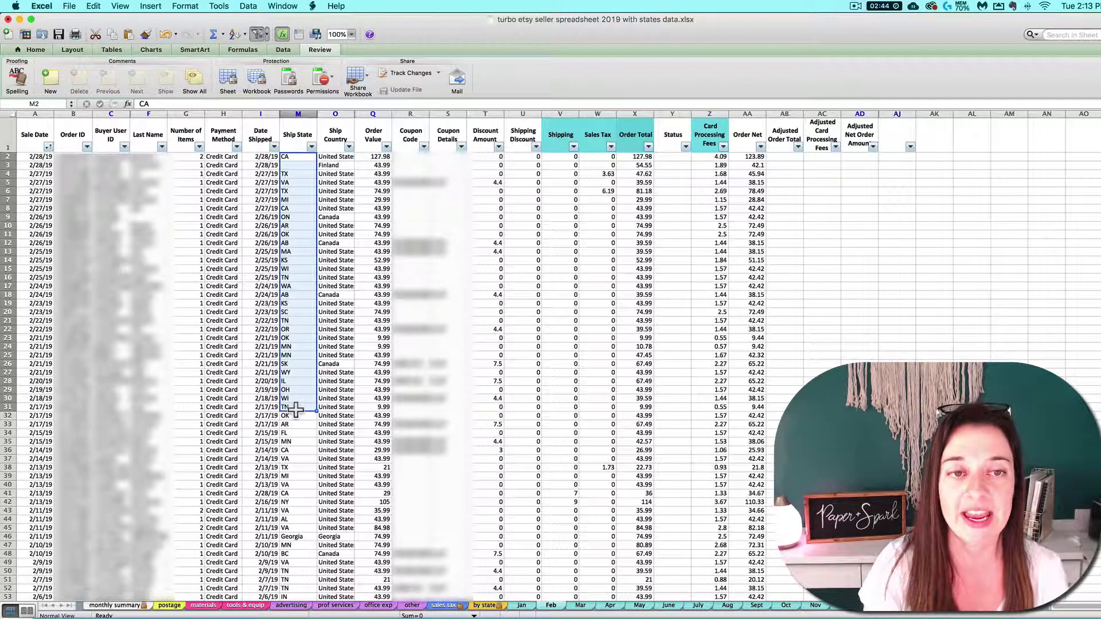
{"action": "left_click", "coordinate": [303, 373]}
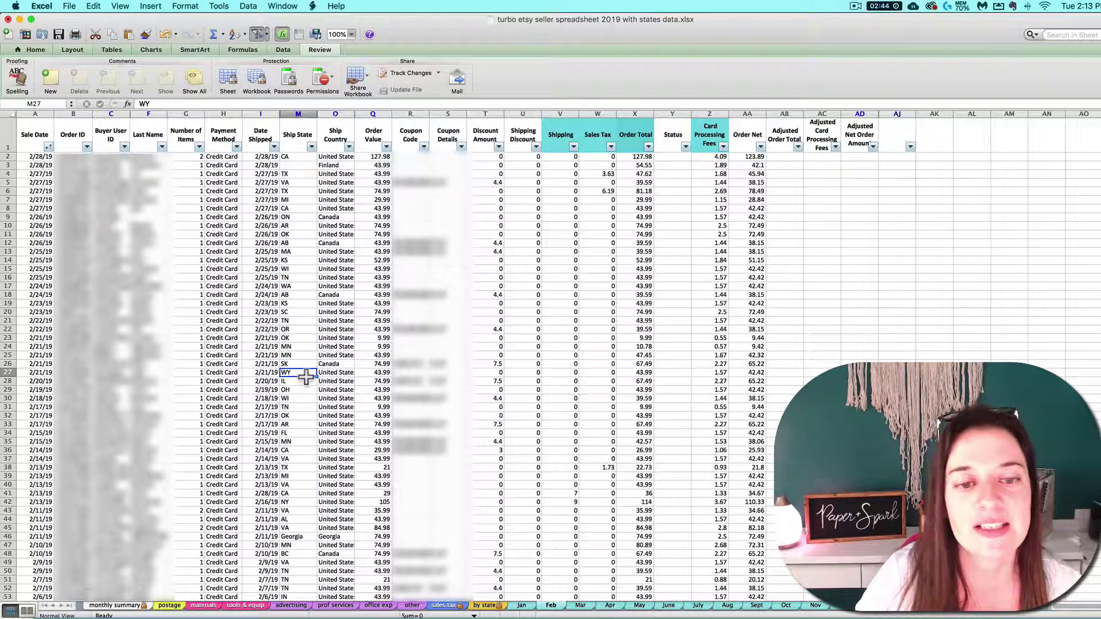
{"action": "left_click", "coordinate": [447, 606]}
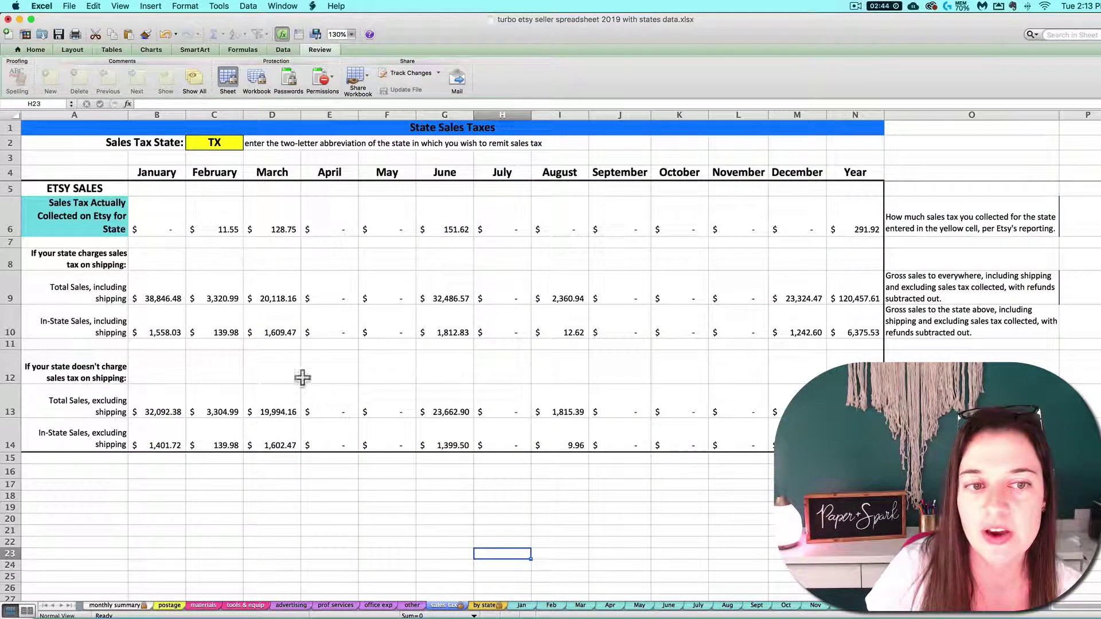
{"action": "left_click_drag", "start_coordinate": [74, 338], "coordinate": [798, 325]}
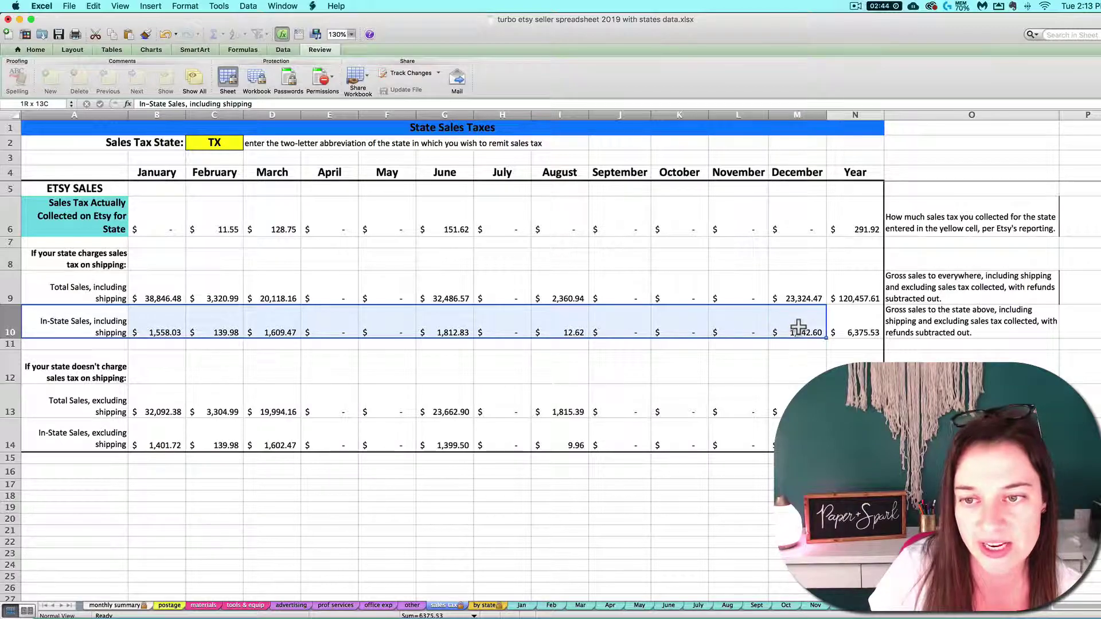
{"action": "left_click_drag", "start_coordinate": [172, 438], "coordinate": [762, 445]}
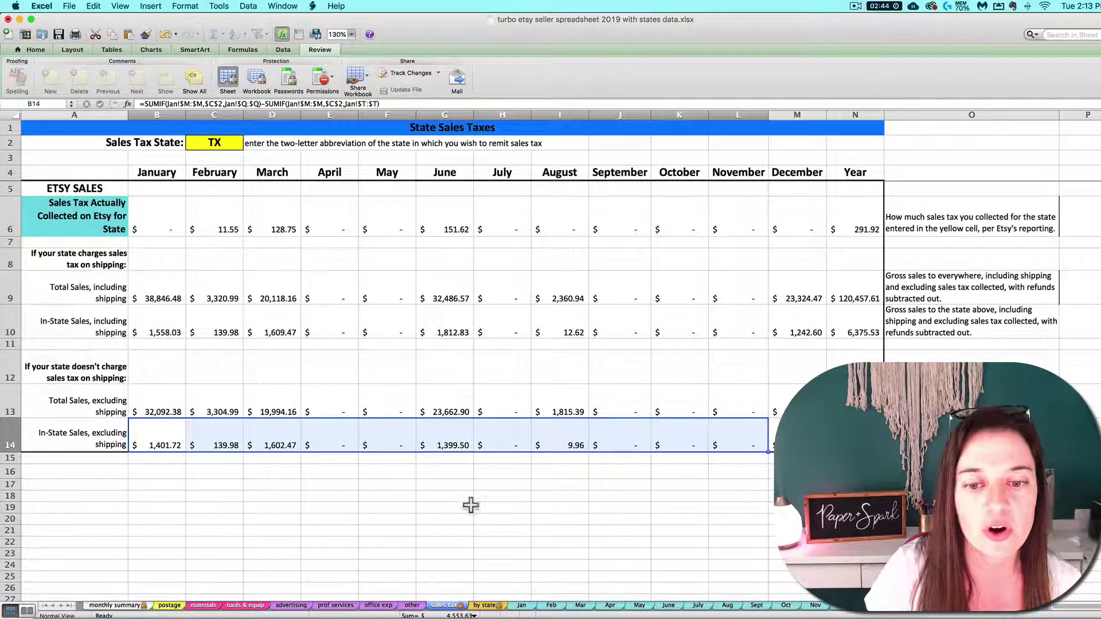
{"action": "left_click", "coordinate": [549, 605]}
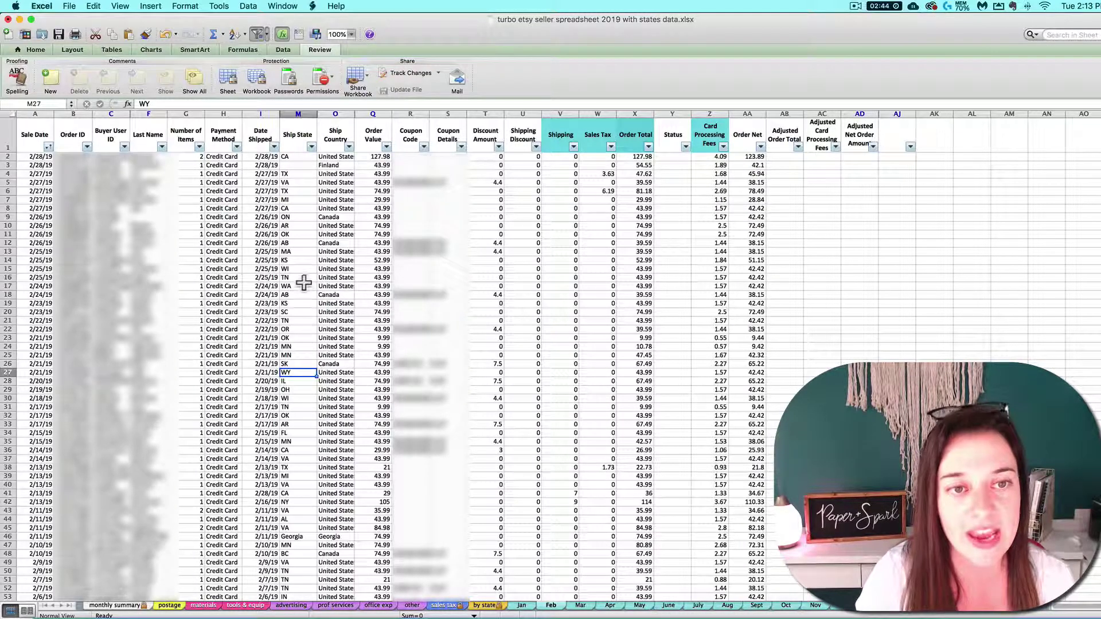
Step: Enter TX as a test Ship State in M72, M73 and M74 below the February orders
{"action": "left_click", "coordinate": [305, 166]}
{"action": "key", "text": "super+Down"}
{"action": "key", "text": "Down"}
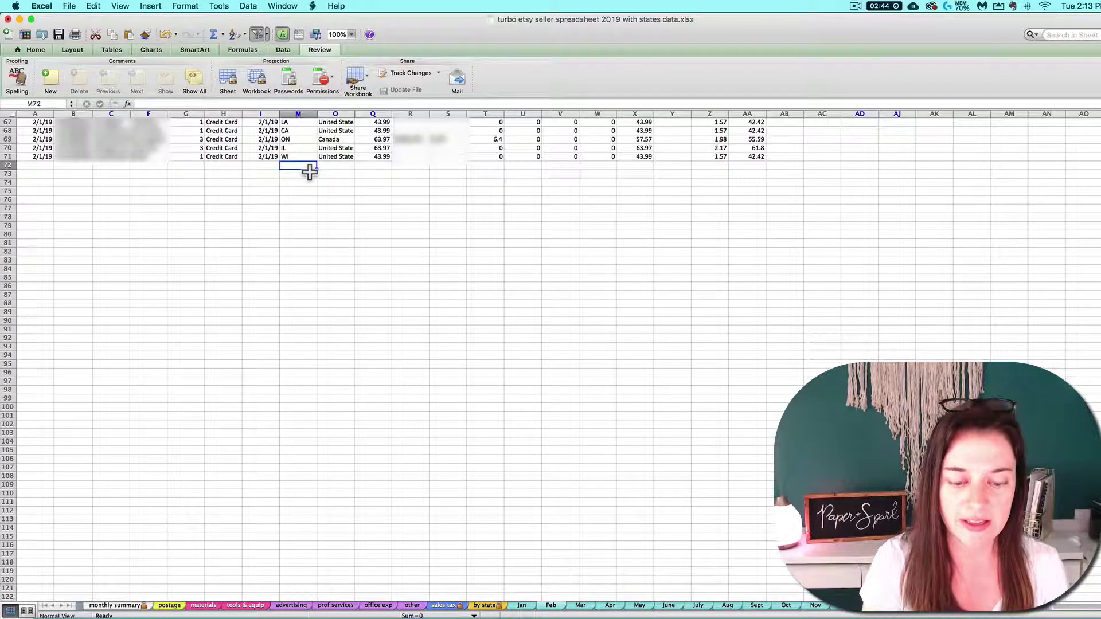
{"action": "type", "text": "TX"}
{"action": "key", "text": "Return"}
{"action": "type", "text": "TX"}
{"action": "key", "text": "Return"}
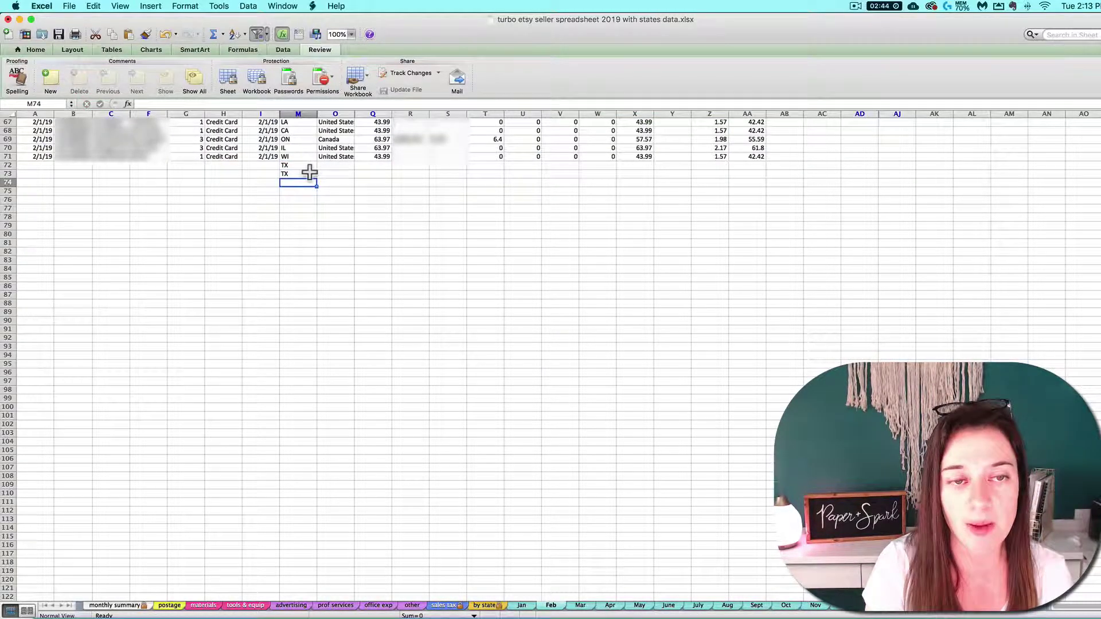
{"action": "type", "text": "TX"}
{"action": "key", "text": "Return"}
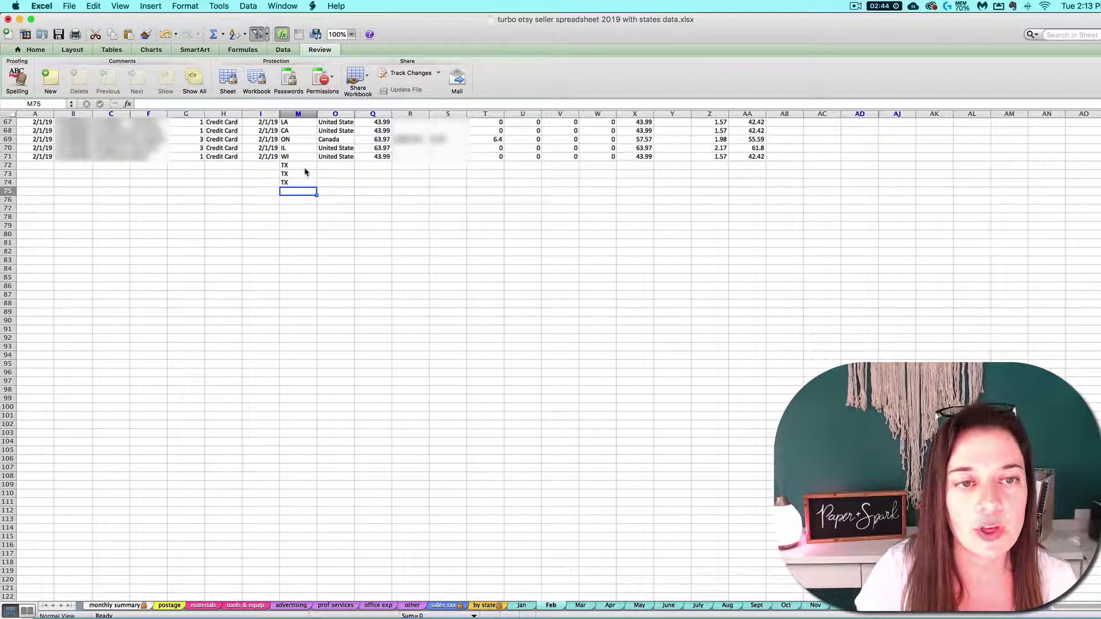
Step: Clear the three test TX entries and go back to the State Sales Taxes sheet
{"action": "left_click_drag", "start_coordinate": [305, 166], "coordinate": [305, 189]}
{"action": "right_click", "coordinate": [308, 182]}
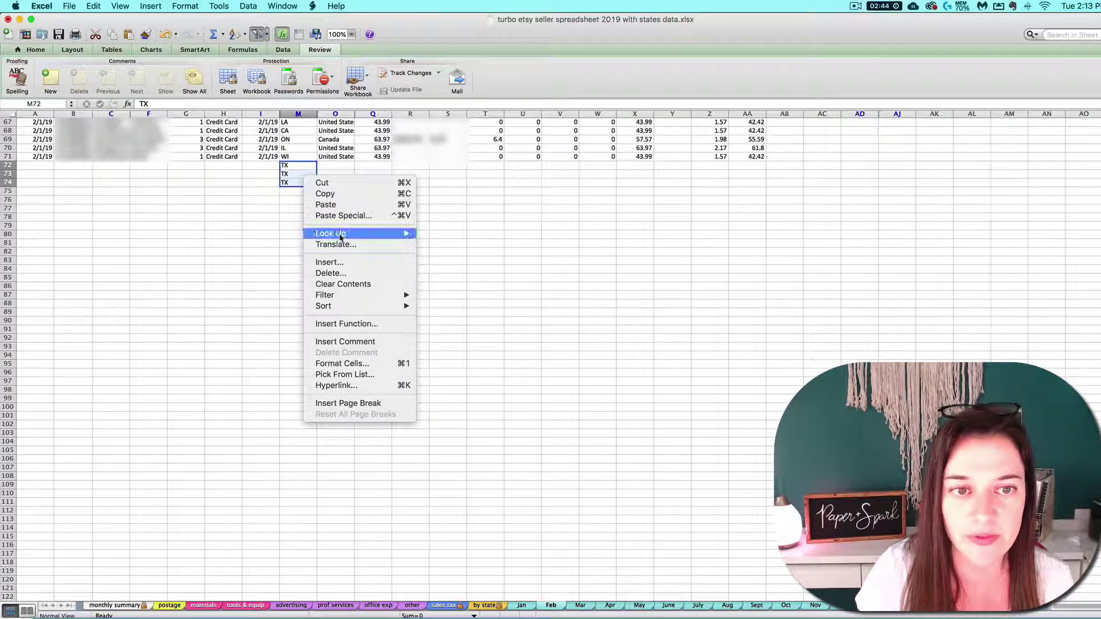
{"action": "left_click", "coordinate": [343, 283]}
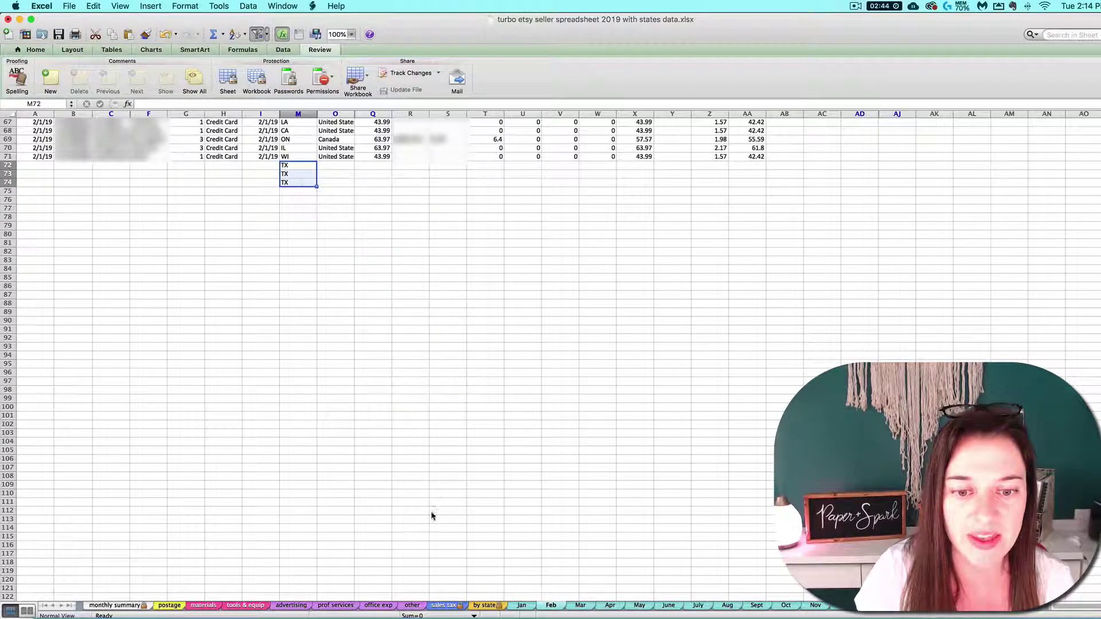
{"action": "left_click", "coordinate": [447, 606]}
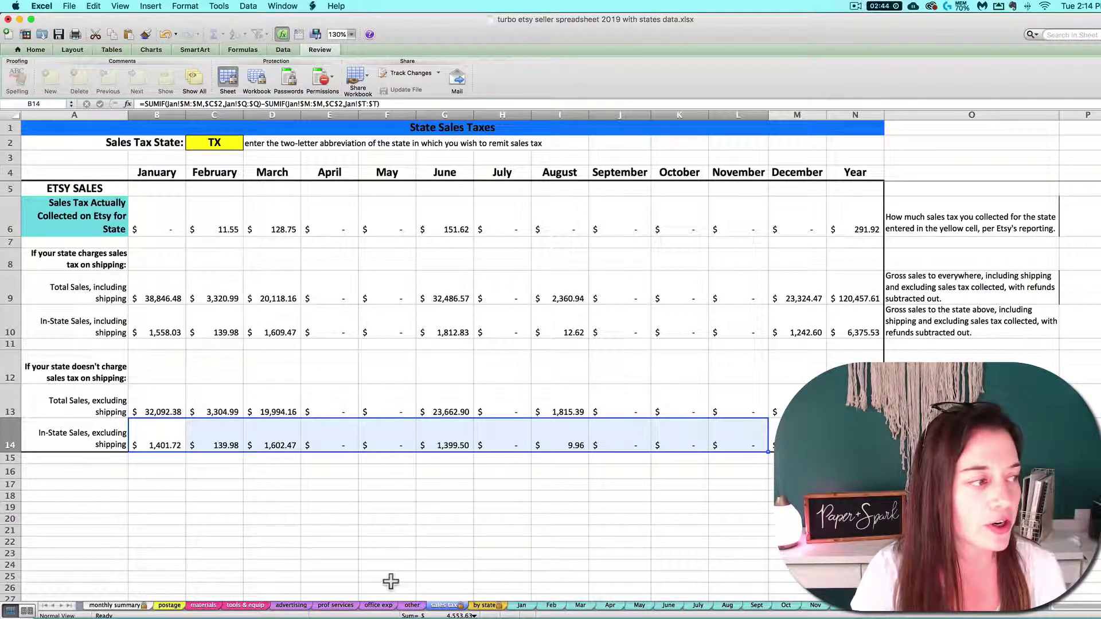
Step: Open the by state sheet and check the SUMIF formula behind AZ's March gross sales in R7
{"action": "left_click", "coordinate": [486, 605]}
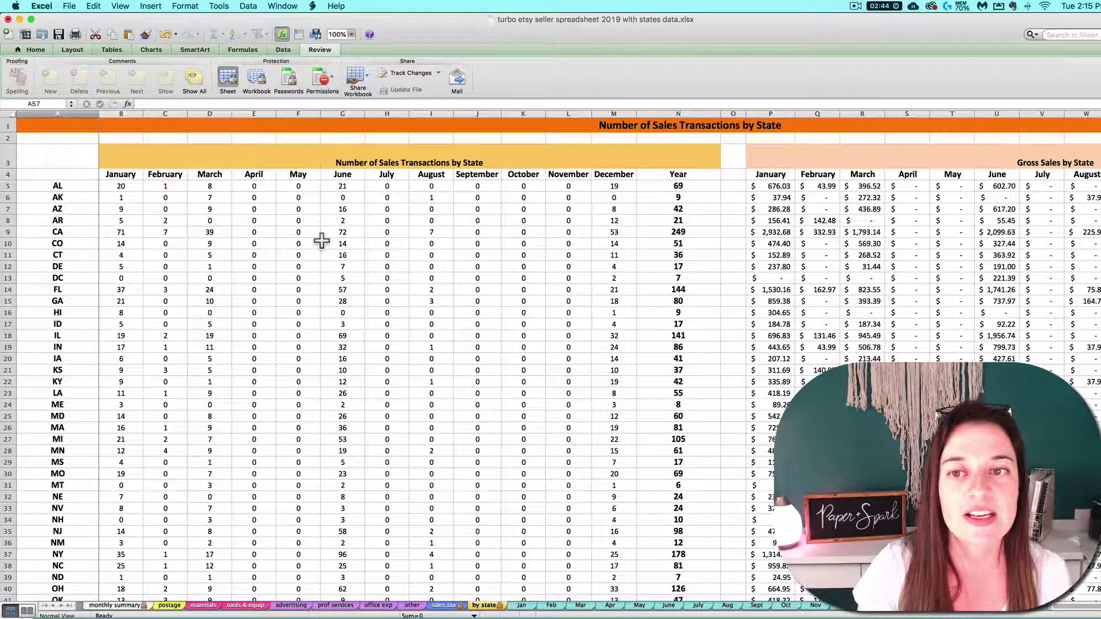
{"action": "left_click", "coordinate": [866, 210]}
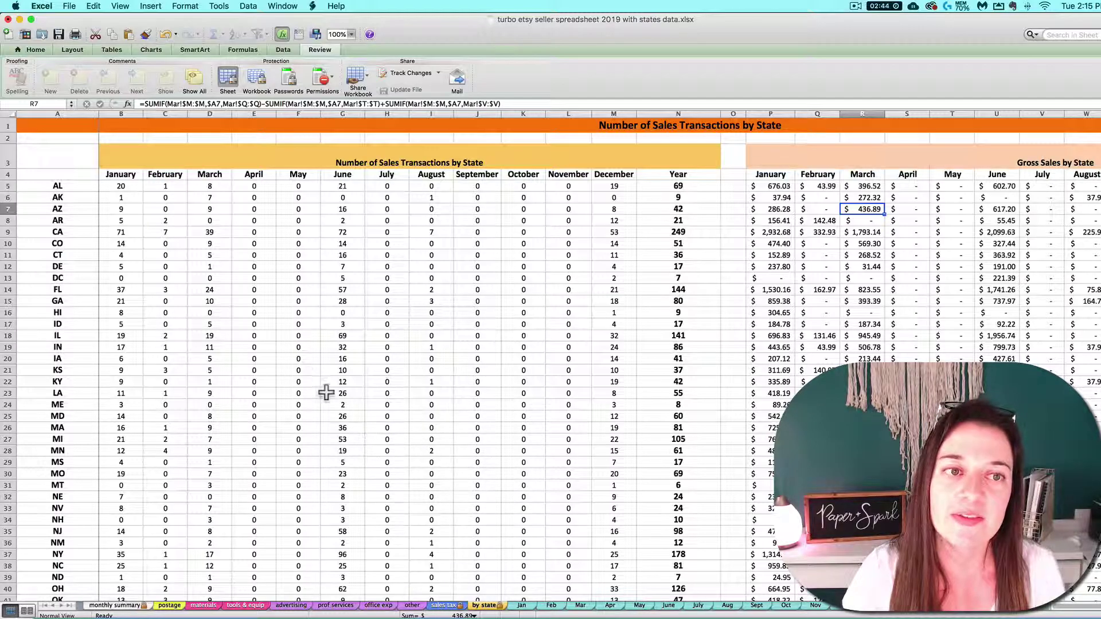
{"action": "left_click_drag", "start_coordinate": [136, 189], "coordinate": [630, 557]}
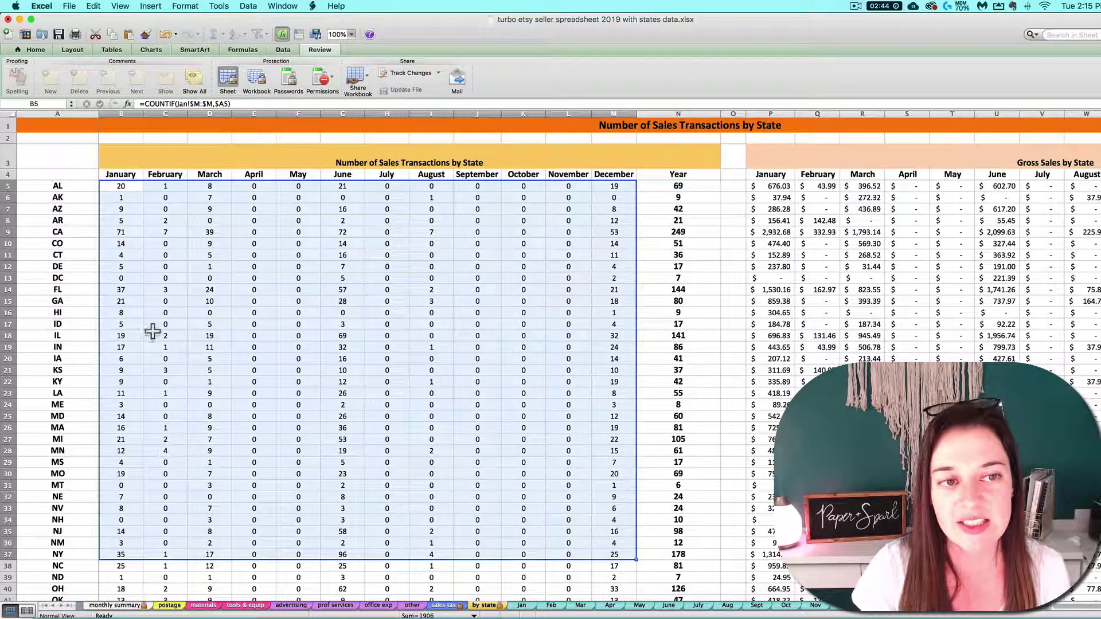
{"action": "scroll", "coordinate": [344, 436], "scroll_direction": "down", "scroll_amount": 4}
{"action": "scroll", "coordinate": [504, 423], "scroll_direction": "up", "scroll_amount": 4}
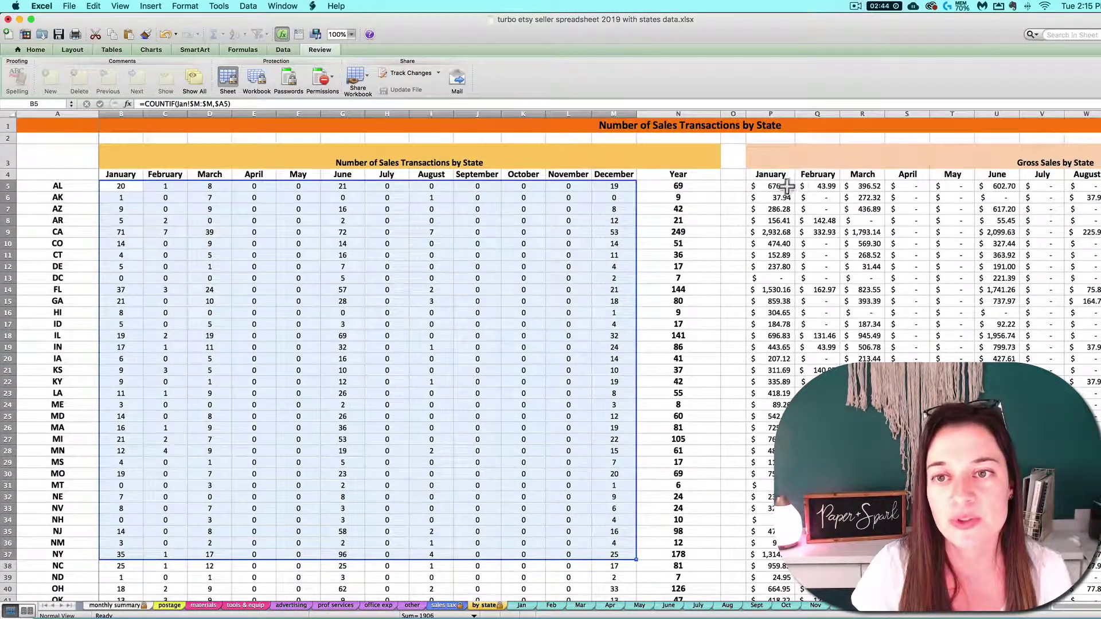
{"action": "left_click_drag", "start_coordinate": [765, 186], "coordinate": [974, 407]}
{"action": "left_click", "coordinate": [737, 496]}
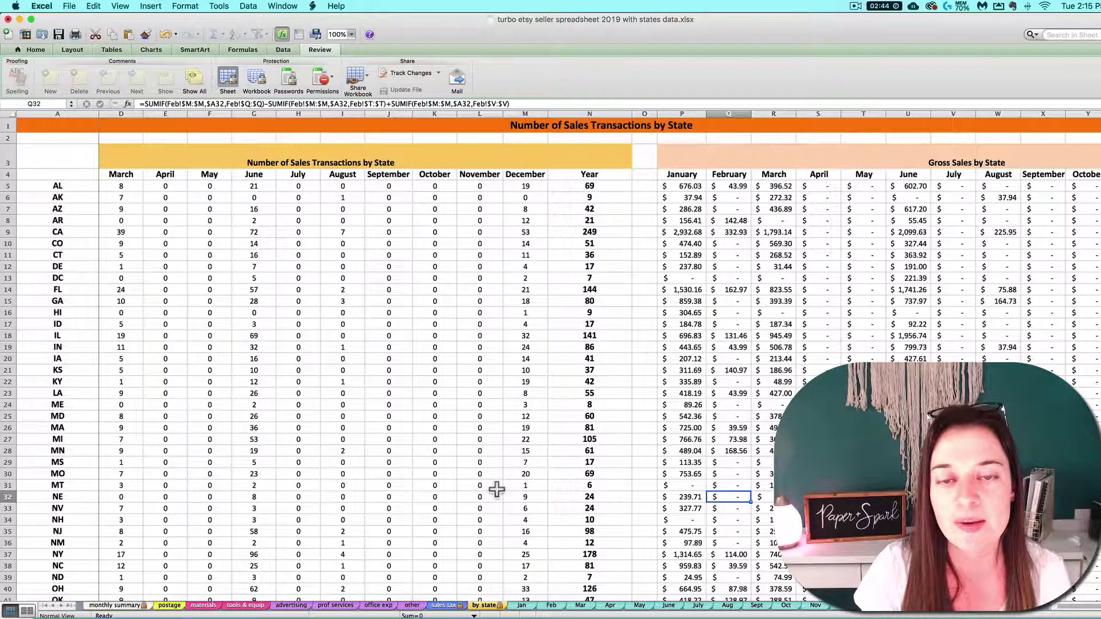
{"action": "scroll", "coordinate": [496, 489], "scroll_direction": "left", "scroll_amount": 2}
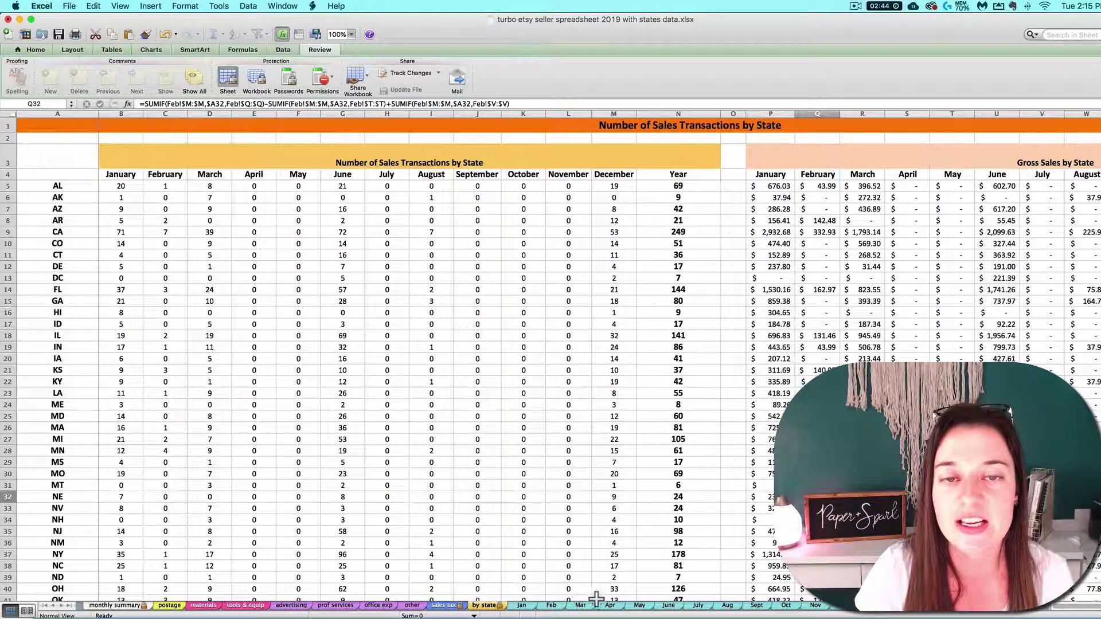
{"action": "left_click", "coordinate": [770, 187]}
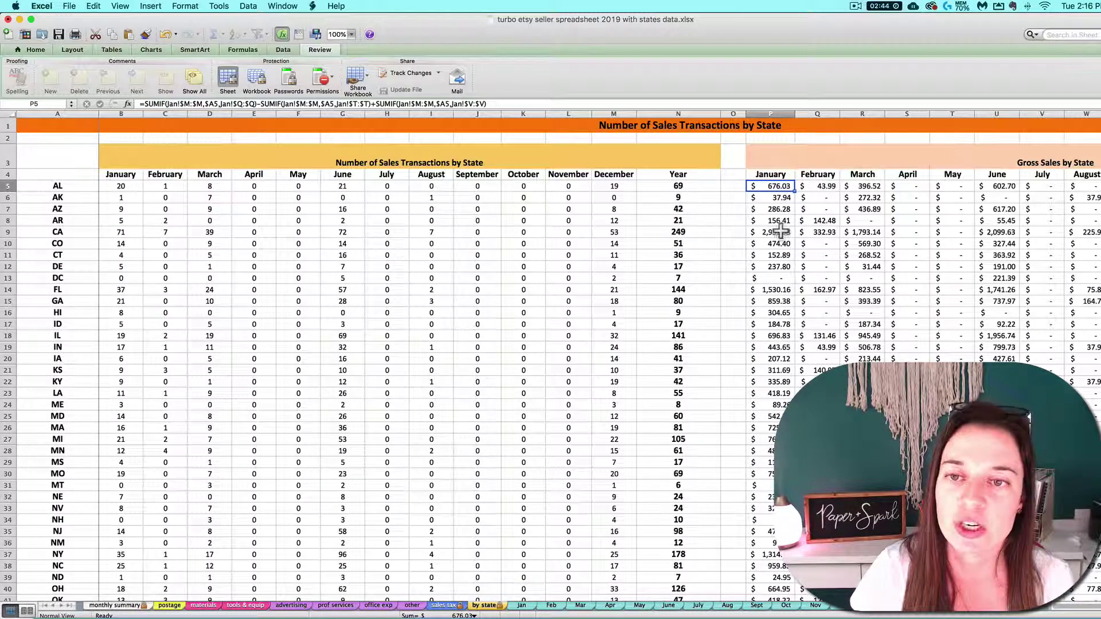
Step: View the Gross Sales Year column, then return to the State Sales Taxes sheet
{"action": "scroll", "coordinate": [789, 232], "scroll_direction": "right", "scroll_amount": 7}
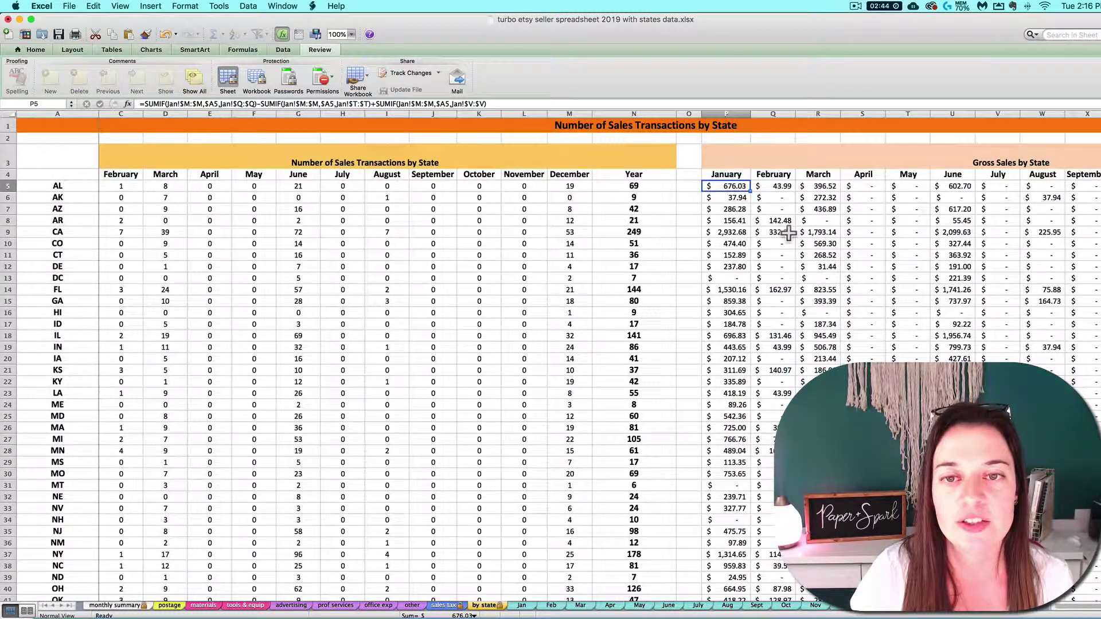
{"action": "scroll", "coordinate": [789, 232], "scroll_direction": "right", "scroll_amount": 1}
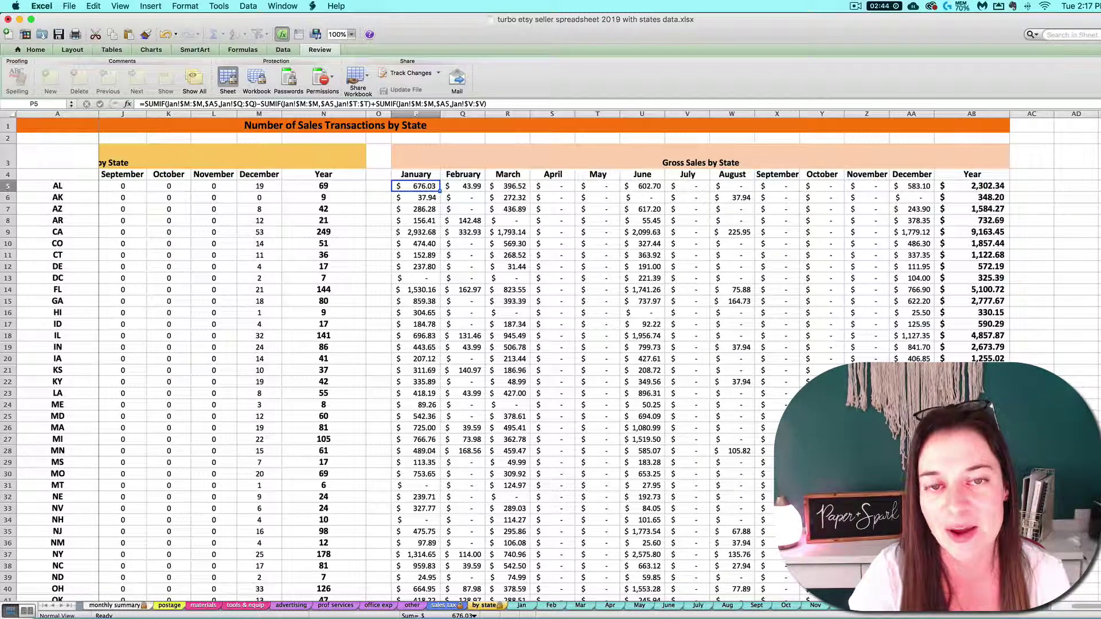
{"action": "left_click", "coordinate": [454, 605]}
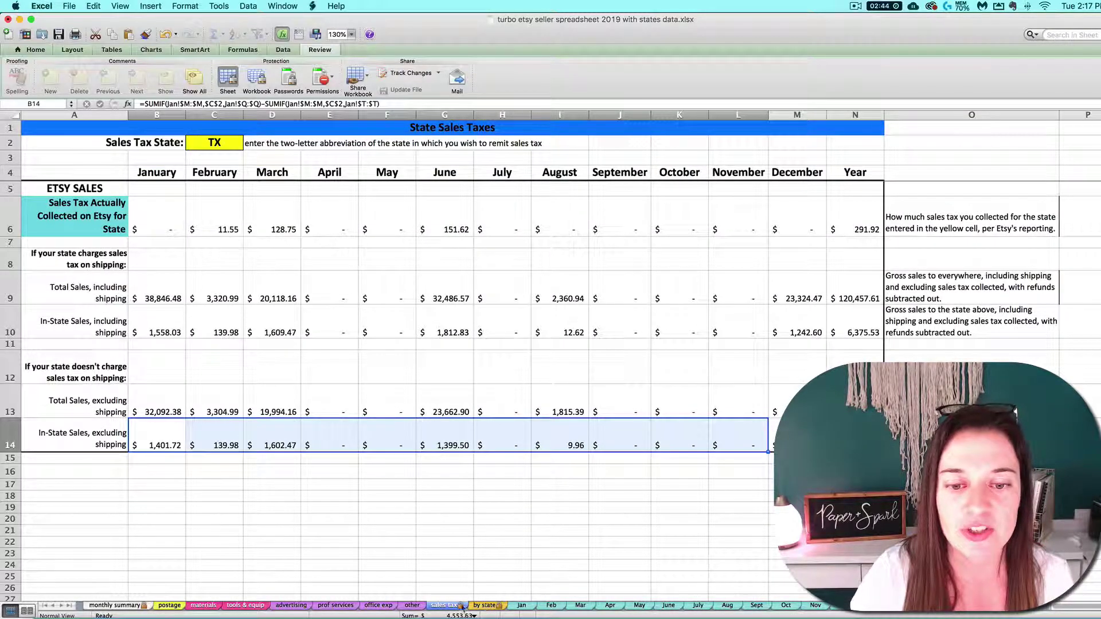